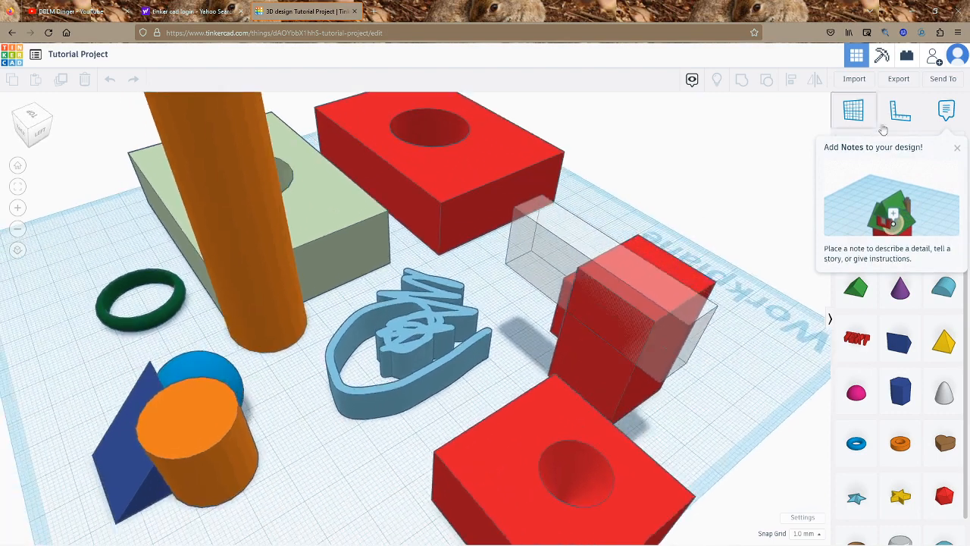
- Dismiss the Notes tip and place a solid red box near the workplane's corner beside the Workplane label
left_click(957, 147)
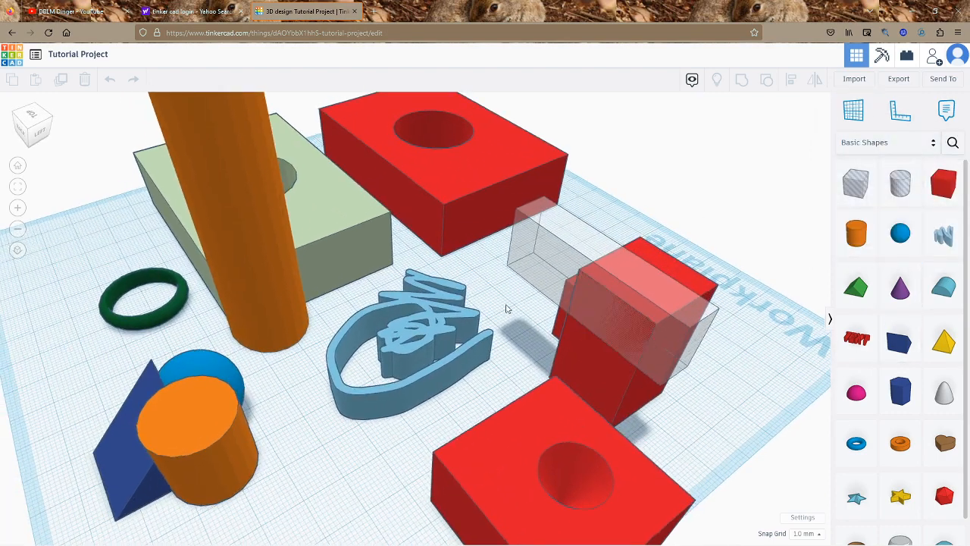
scroll(491, 309, "down", 5)
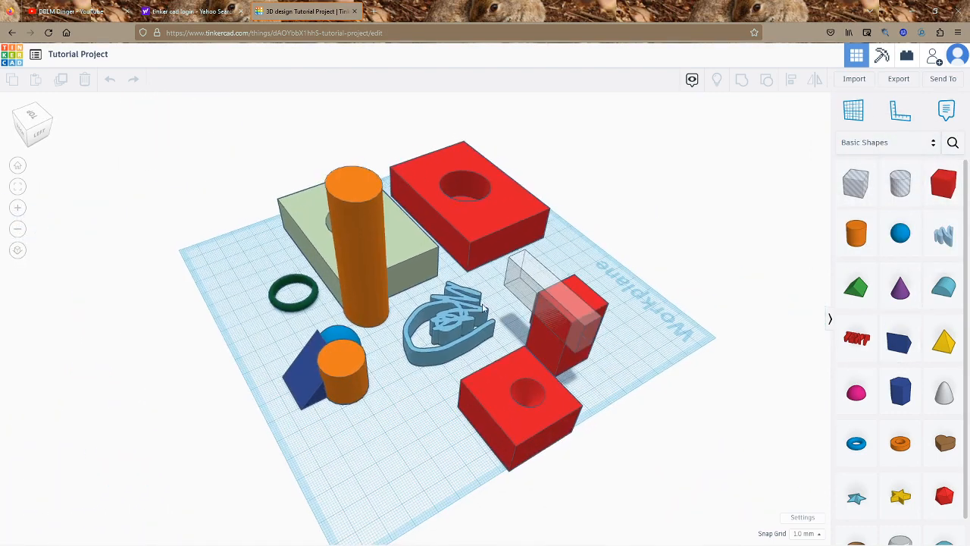
left_click_drag(940, 180, 688, 297)
left_click(597, 190)
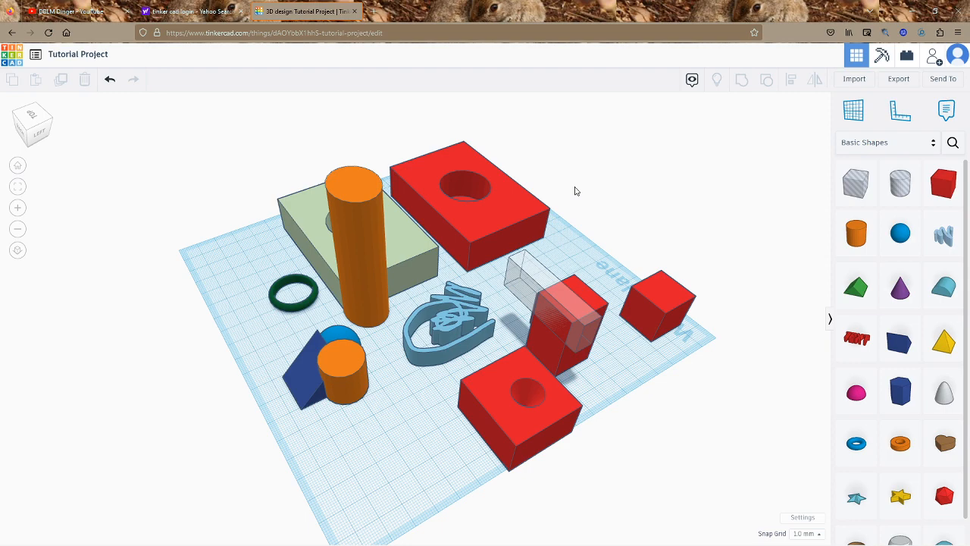
- Stretch the new box into a large slab about 100 mm by 87 mm
left_click(638, 318)
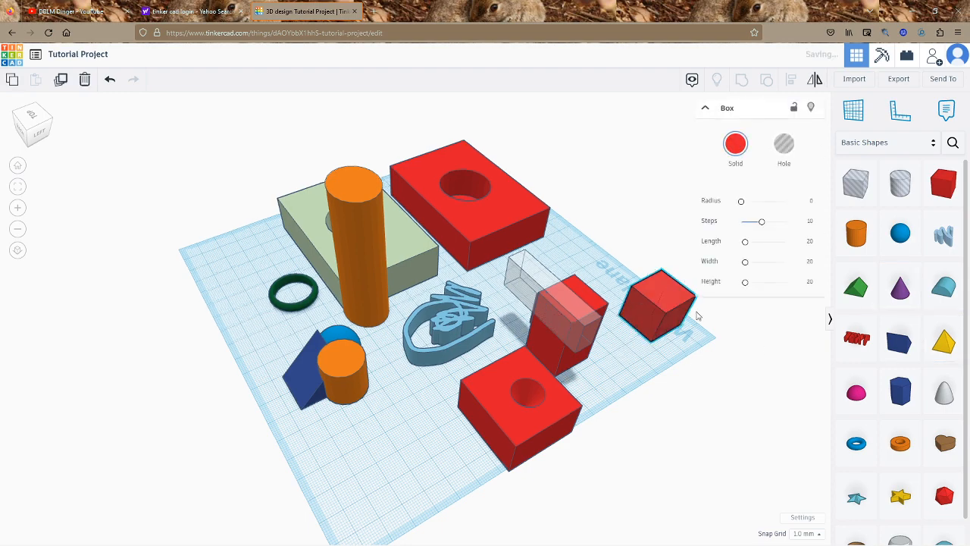
scroll(610, 226, "up", 5)
scroll(573, 214, "up", 5)
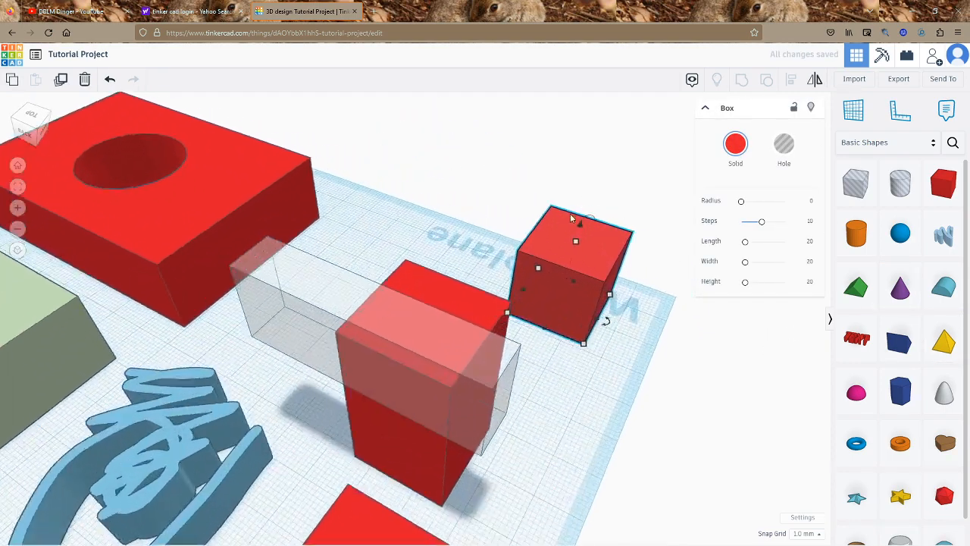
left_click_drag(575, 295, 590, 161)
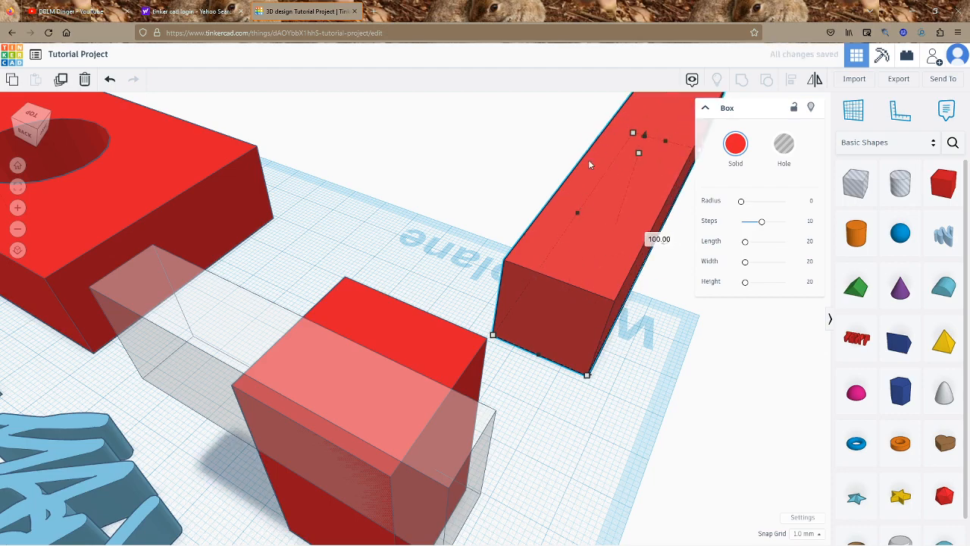
left_click_drag(579, 212, 320, 162)
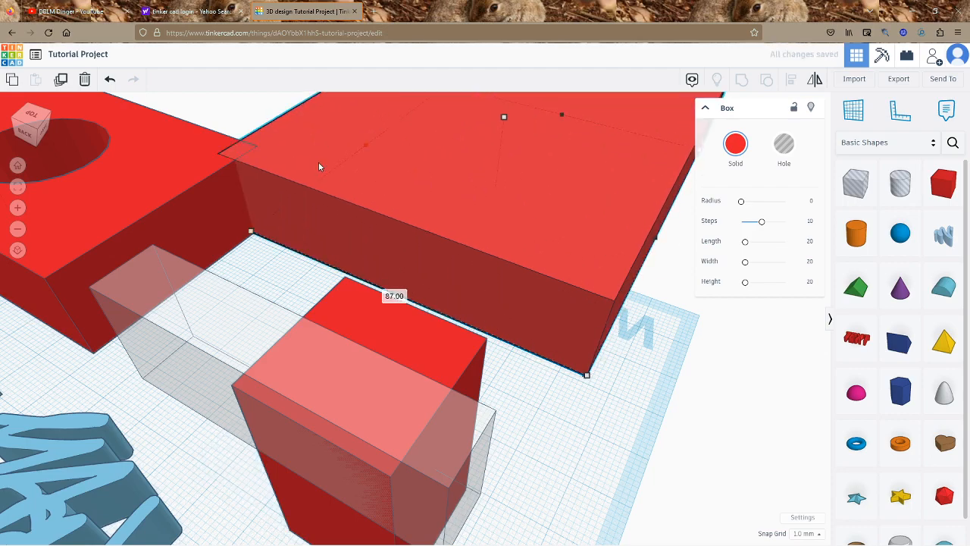
- Move the enlarged box off the workplane, beyond the edge with the Workplane label
scroll(444, 240, "down", 2)
scroll(454, 234, "down", 4)
left_click_drag(467, 230, 515, 162)
right_click_drag(523, 182, 453, 236)
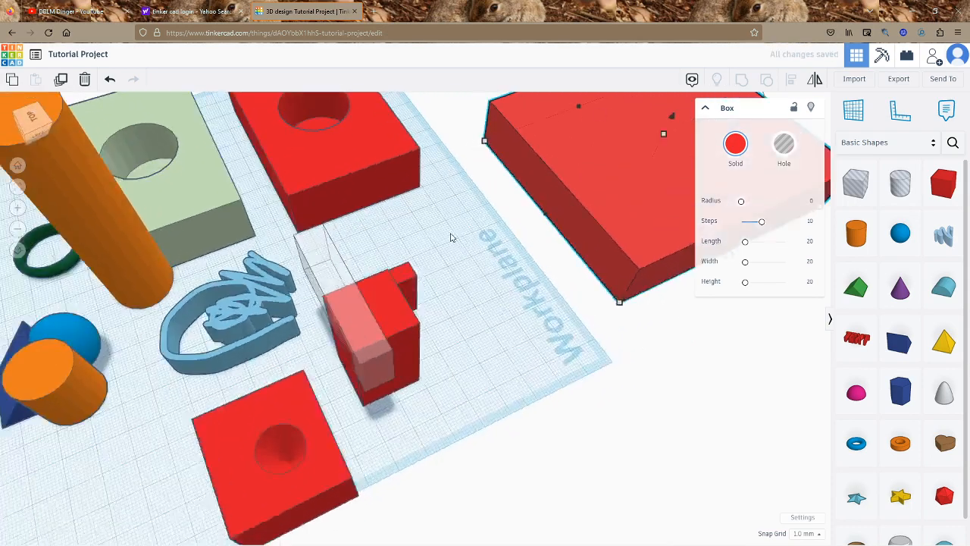
- Examine the large box beside the workplane from above and from the front
scroll(644, 220, "down", 3)
scroll(675, 154, "up", 4)
scroll(667, 147, "down", 4)
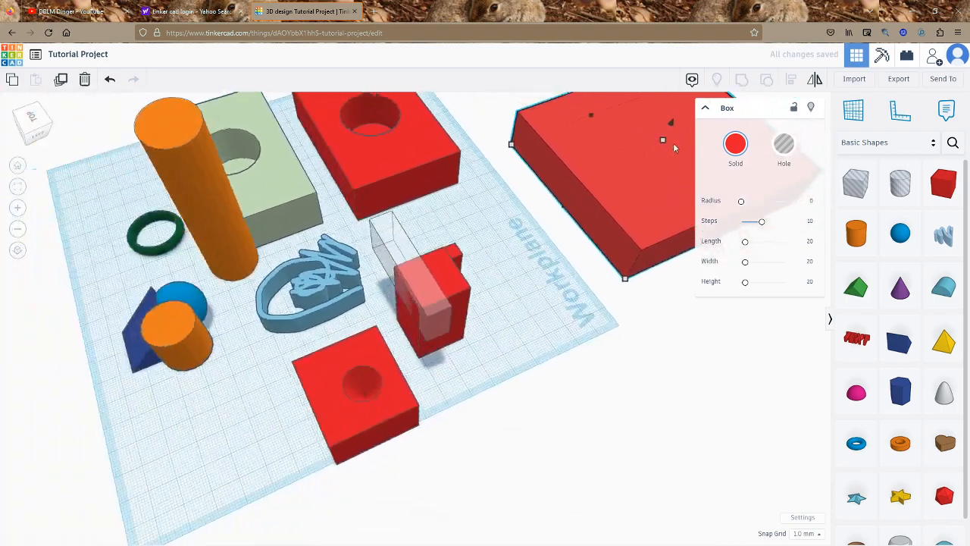
right_click_drag(672, 143, 648, 246)
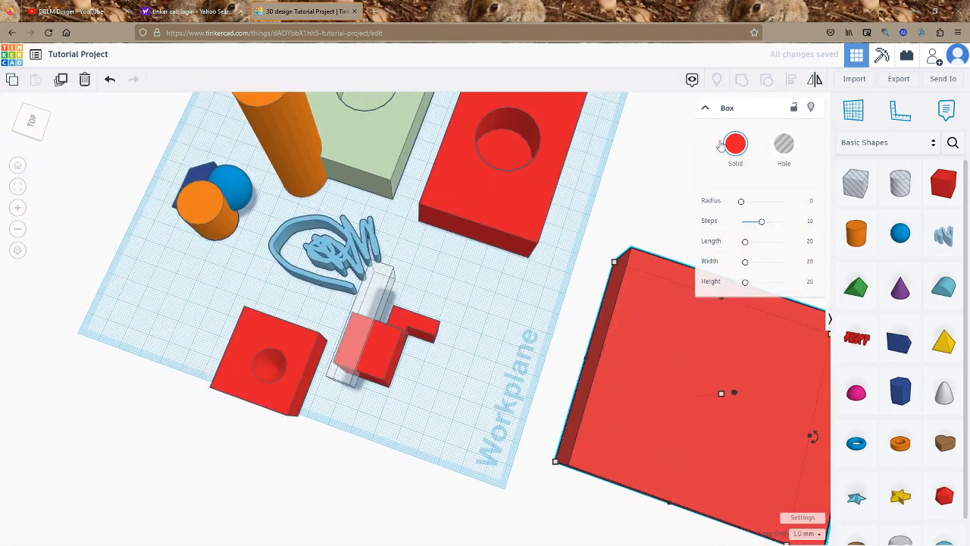
scroll(776, 467, "down", 1)
scroll(656, 411, "up", 4)
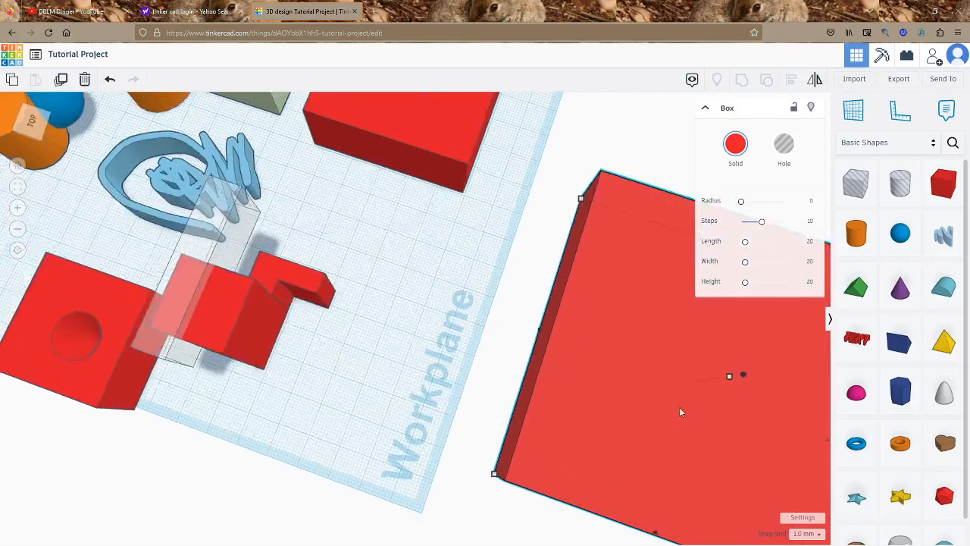
scroll(680, 411, "down", 3)
scroll(727, 484, "up", 5)
scroll(718, 416, "down", 3)
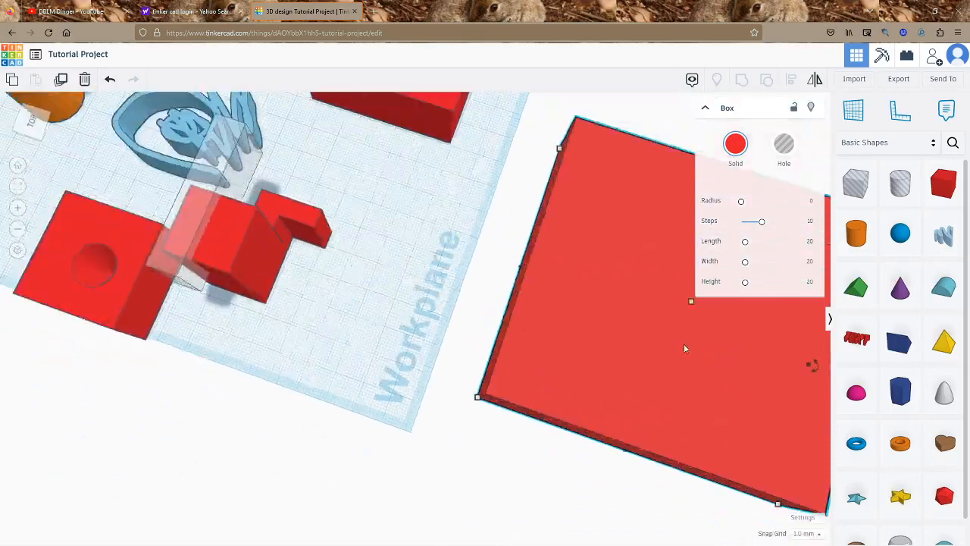
scroll(684, 347, "down", 5)
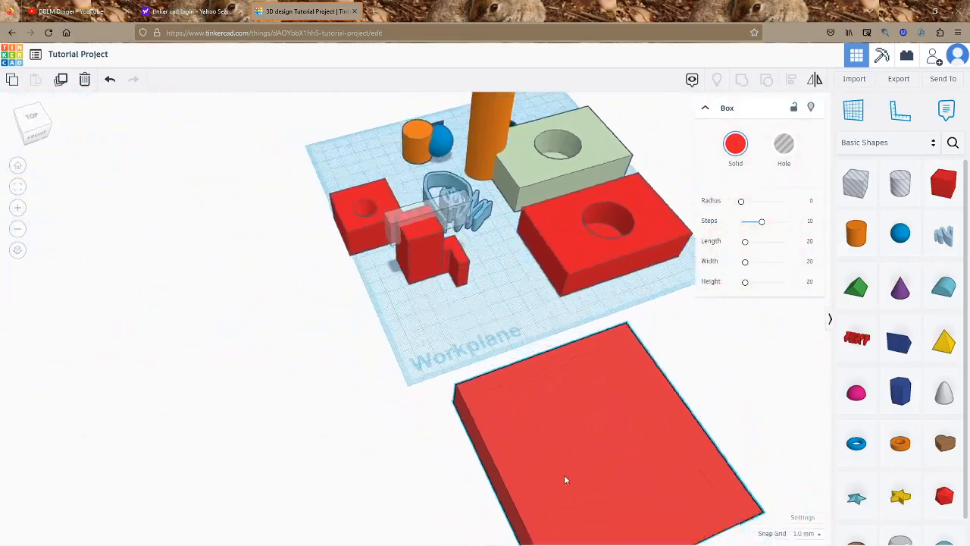
left_click(564, 479)
scroll(575, 492, "down", 2)
scroll(585, 516, "up", 2)
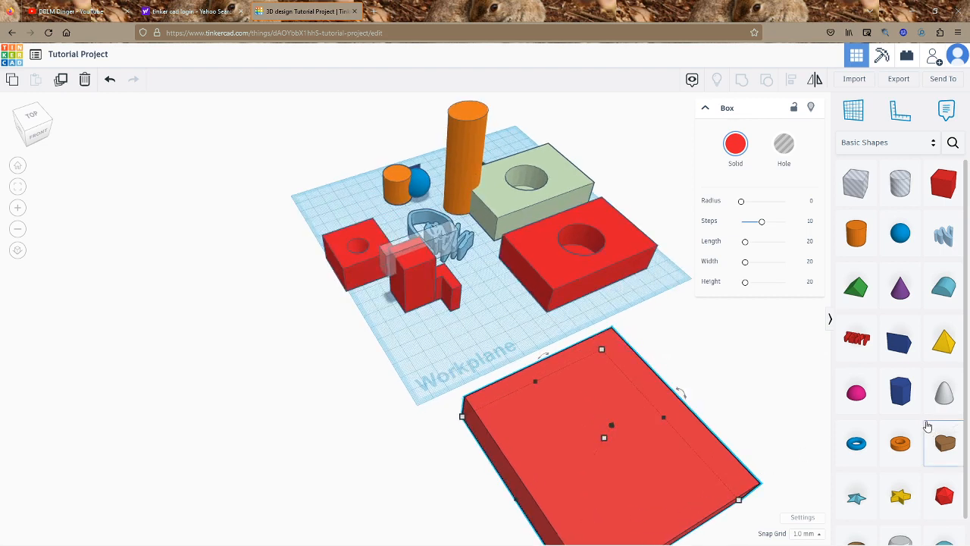
- Add a Text shape and position it on the top surface of the large box
left_click(779, 383)
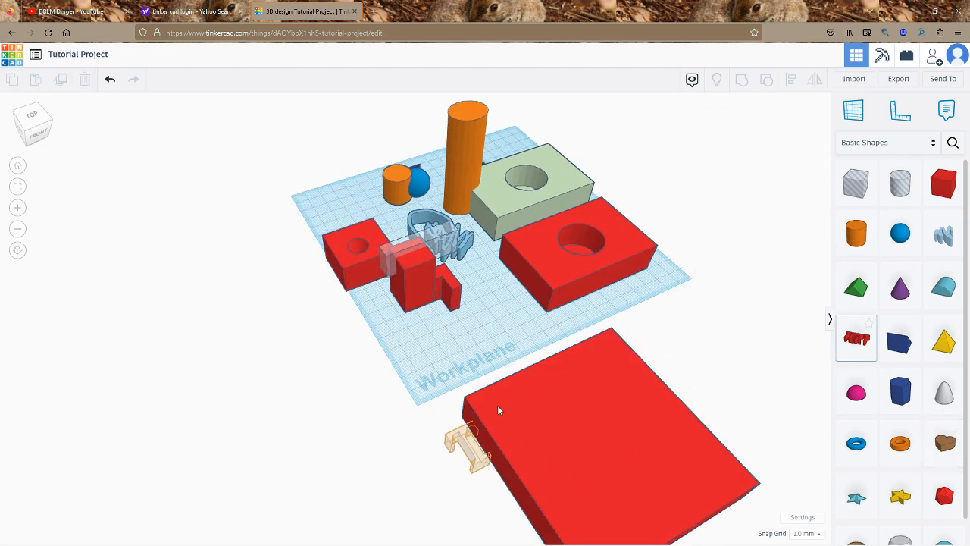
left_click(475, 336)
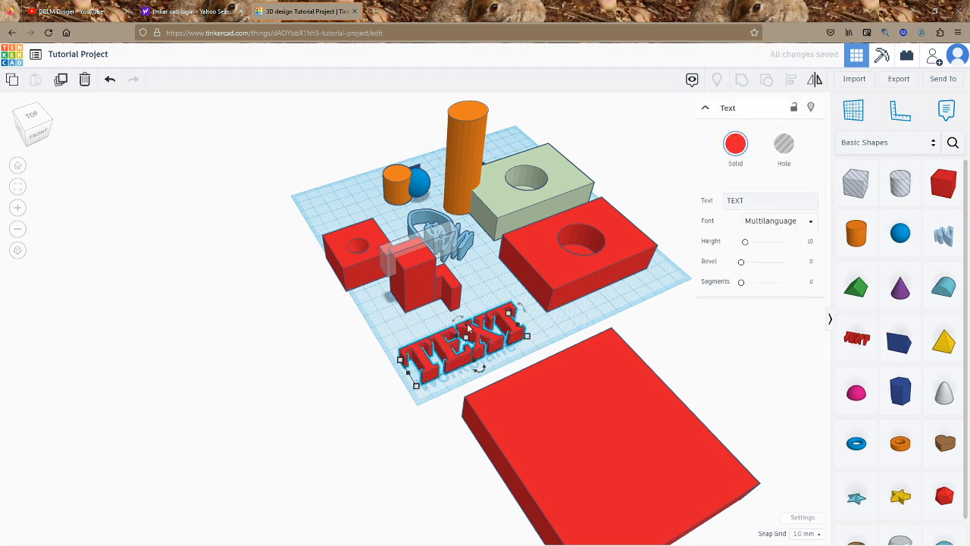
left_click_drag(468, 329, 562, 422)
right_click_drag(636, 325, 644, 259)
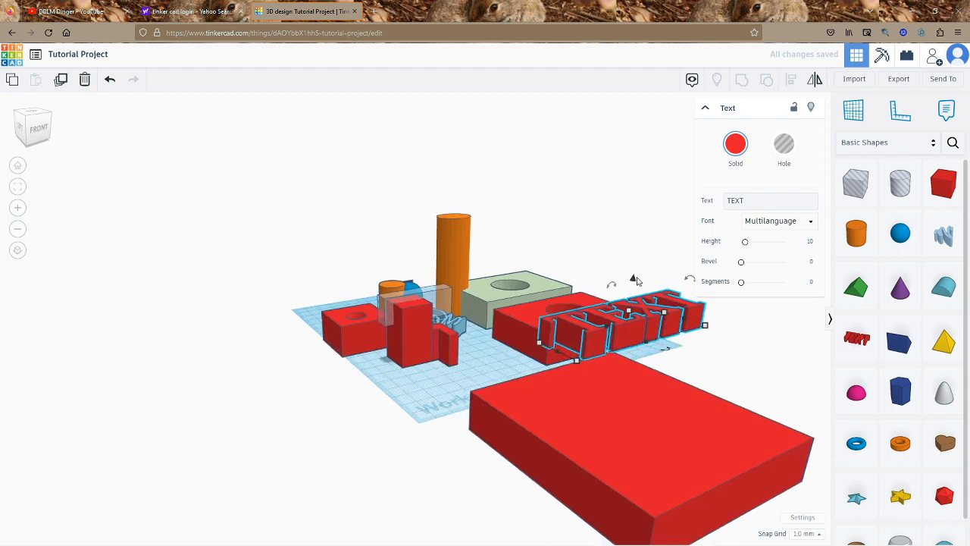
left_click_drag(634, 280, 616, 392)
right_click_drag(635, 362, 572, 413)
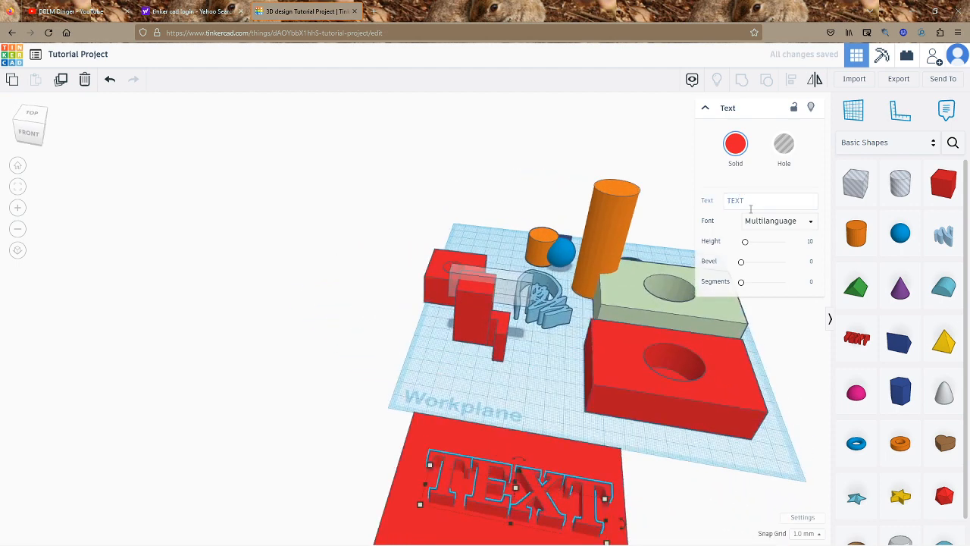
- Change the text shape's wording to "Welcome to Tinkercad tutorial Part 2"
left_click_drag(751, 202, 396, 199)
right_click_drag(506, 394, 591, 441)
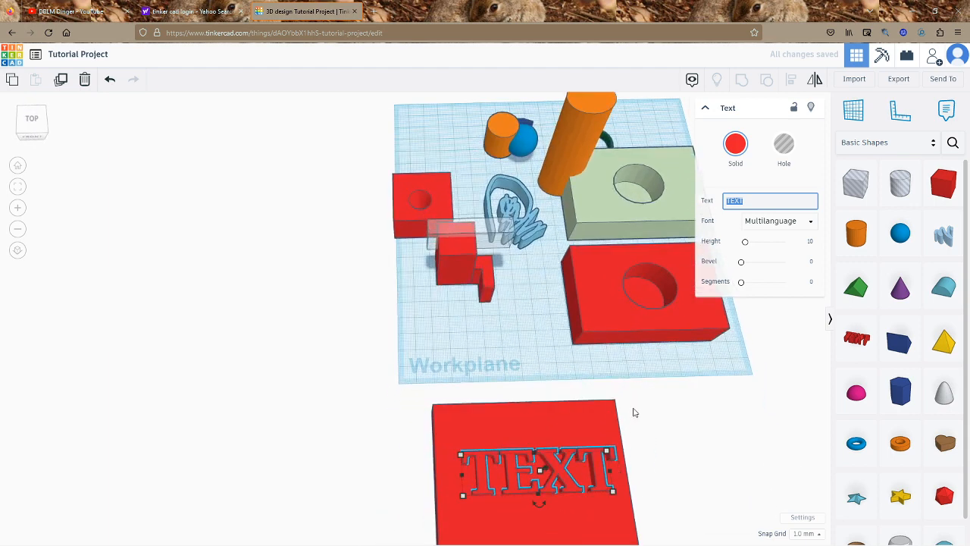
type("Welcome to")
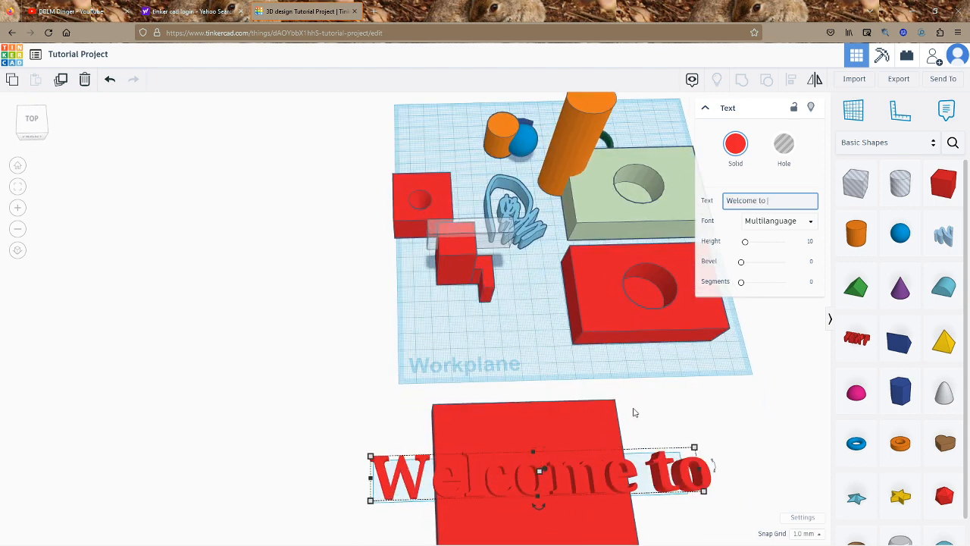
type(" Tinkerc")
key("BackSpace")
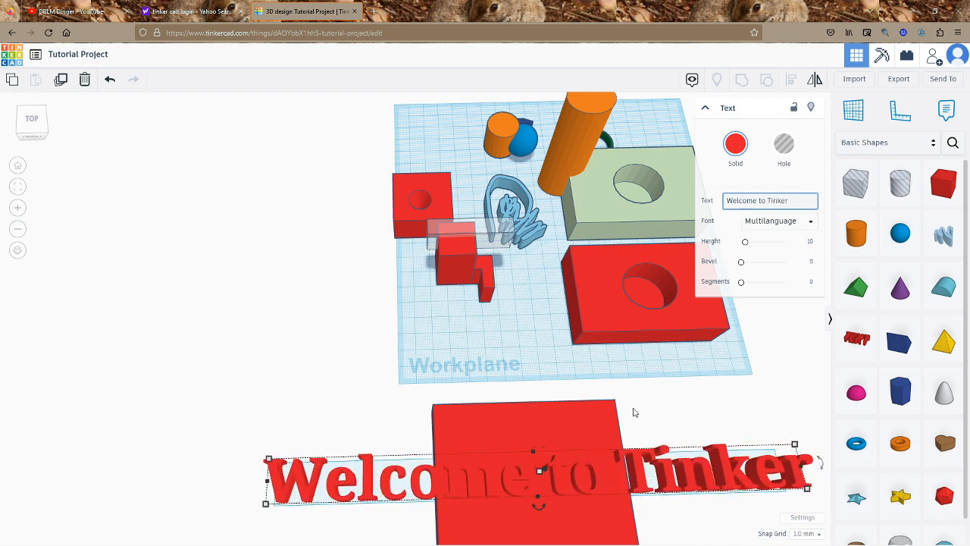
type("cad tu")
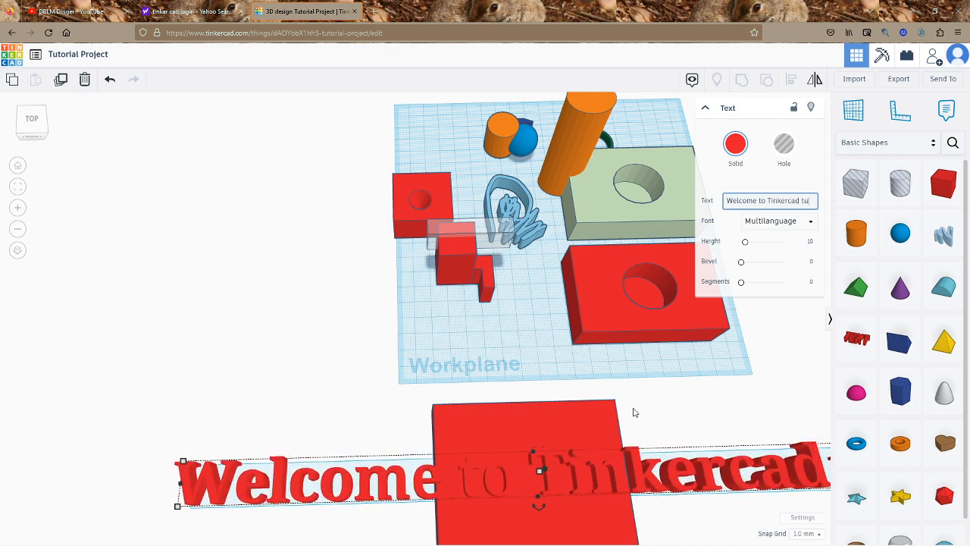
type("t")
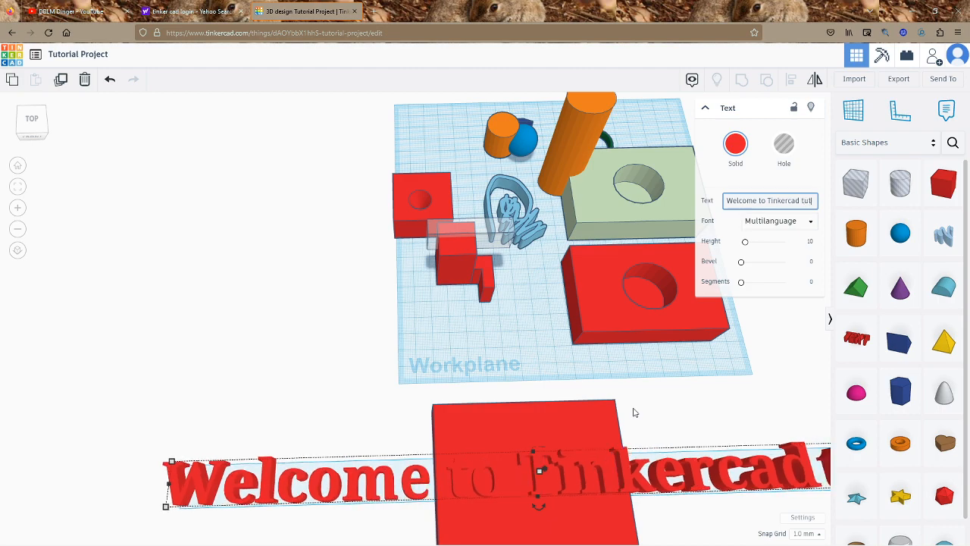
type("orial Part 2")
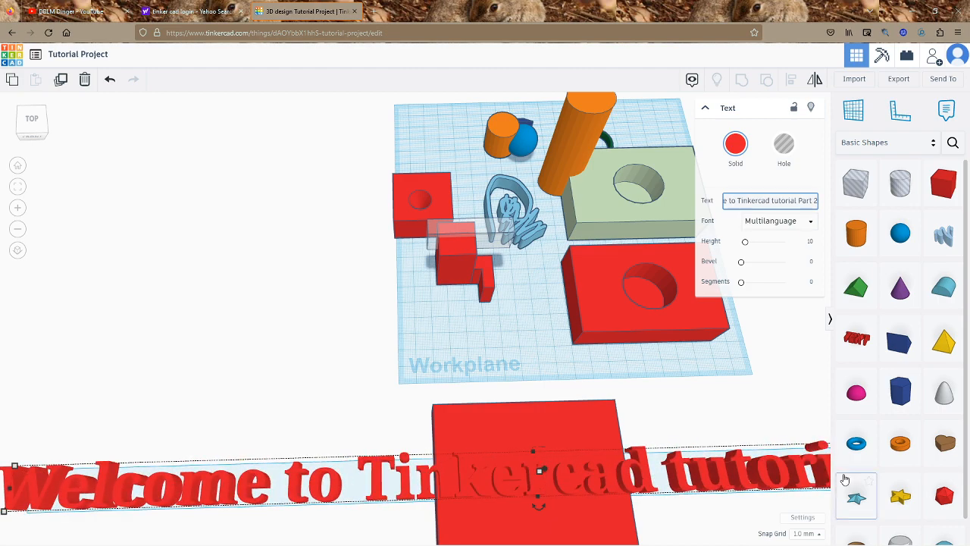
- Shorten the text shape by its starting corner so that the wording begins on the large box
right_click_drag(575, 453, 385, 390)
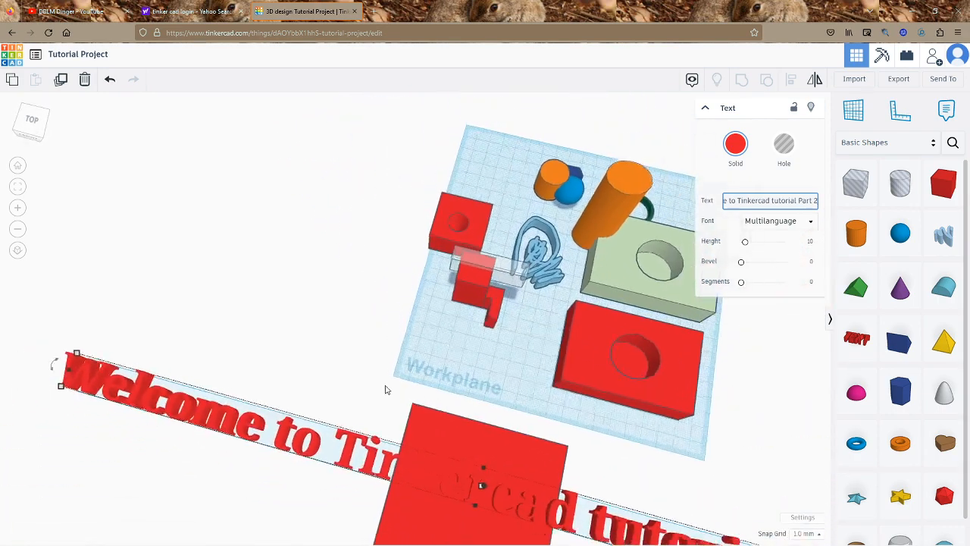
scroll(385, 390, "down", 2)
left_click_drag(112, 386, 407, 502)
right_click_drag(529, 447, 705, 289)
- Stretch the large box under the whole text line to about 324 mm by 91 mm
left_click(630, 361)
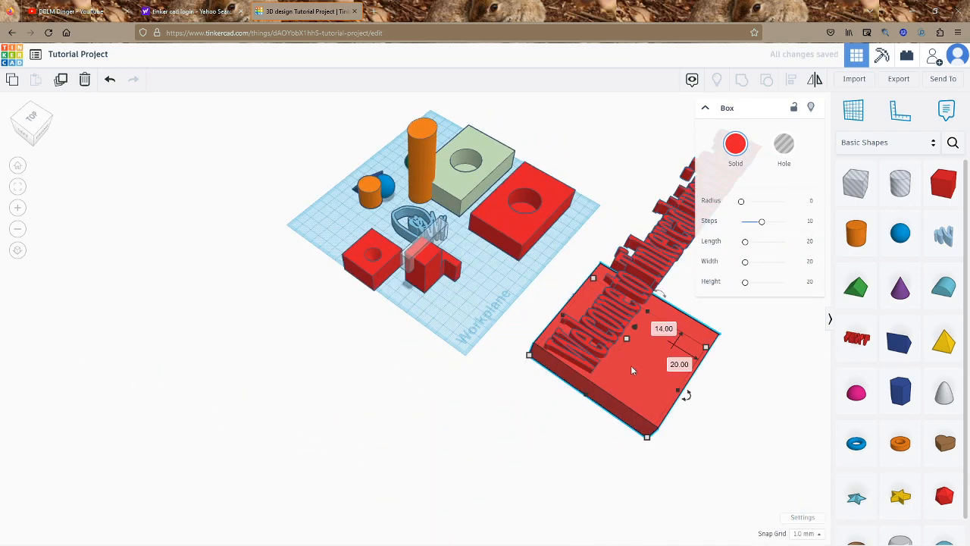
right_click_drag(631, 365, 413, 413)
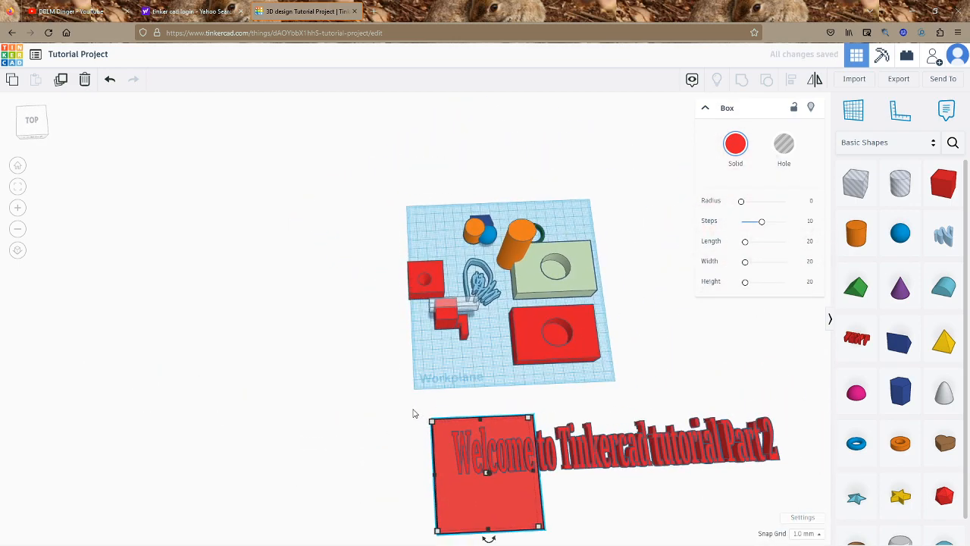
left_click_drag(538, 526, 751, 500)
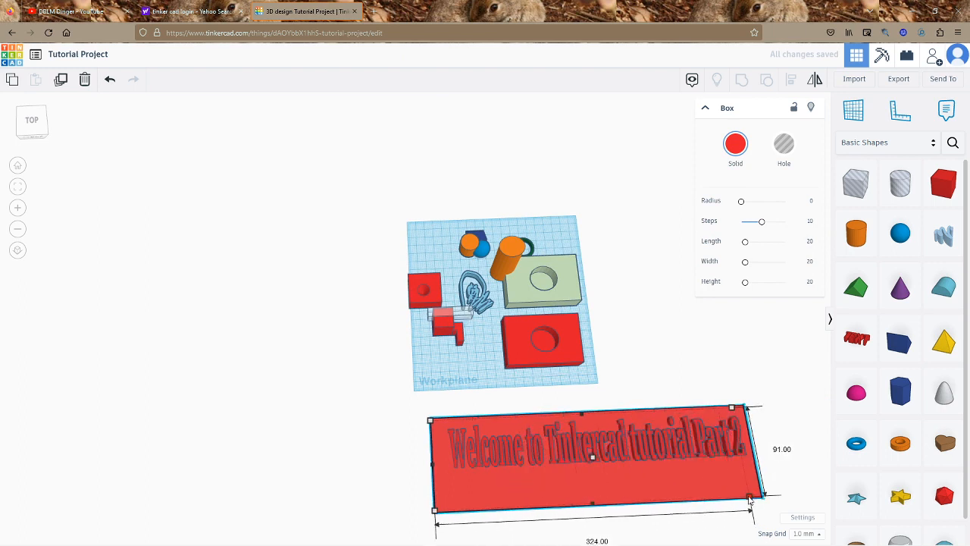
left_click(726, 360)
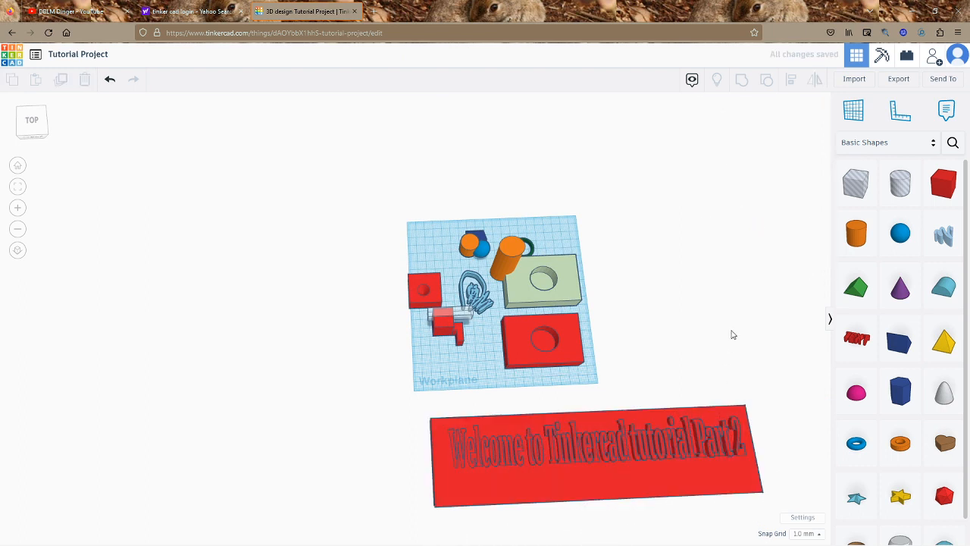
left_click(519, 447)
scroll(565, 385, "up", 1)
left_click(659, 316)
scroll(557, 277, "up", 2)
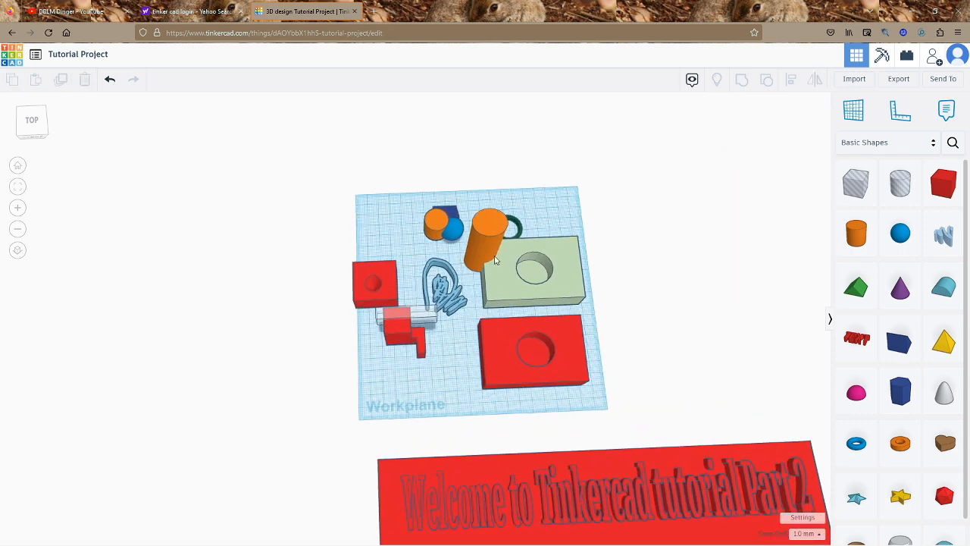
scroll(439, 269, "up", 2)
scroll(599, 401, "down", 3)
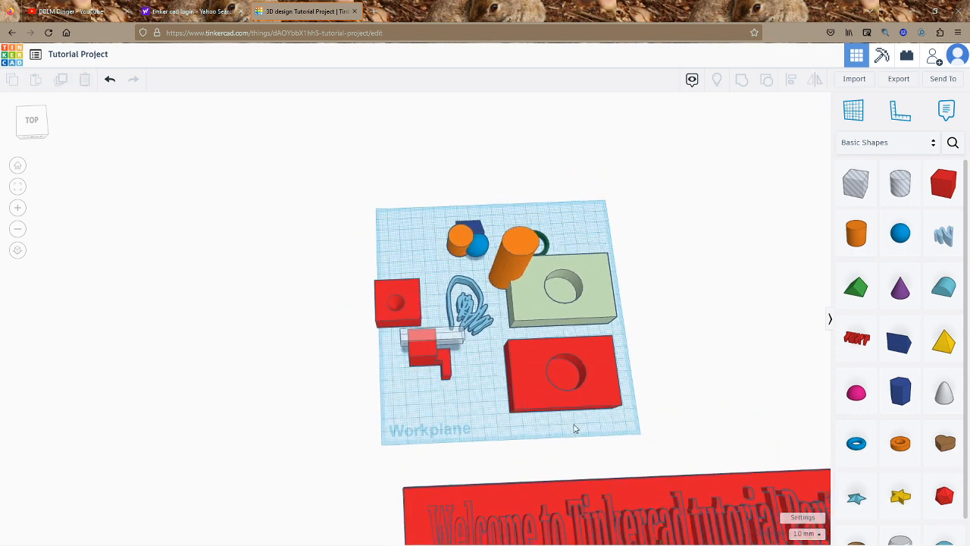
scroll(838, 431, "down", 1)
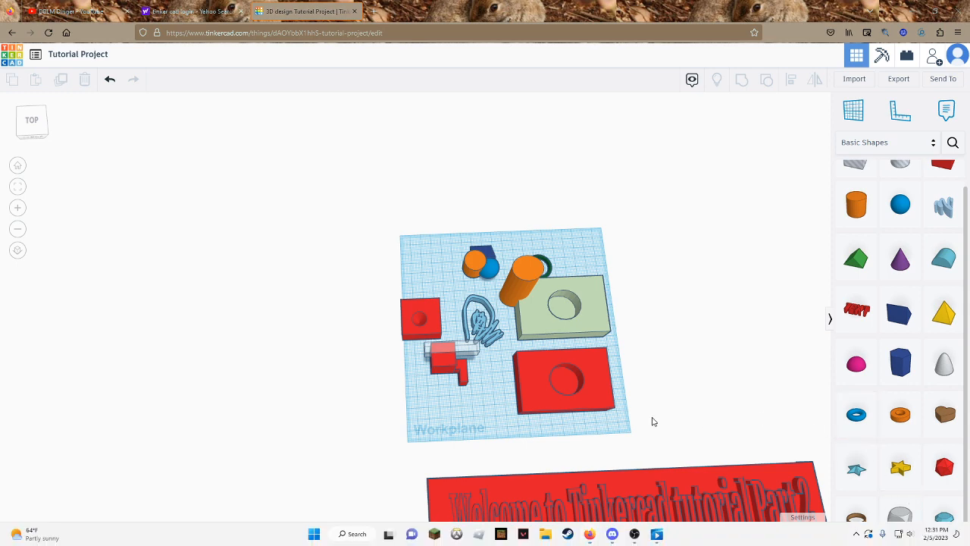
scroll(900, 189, "up", 1)
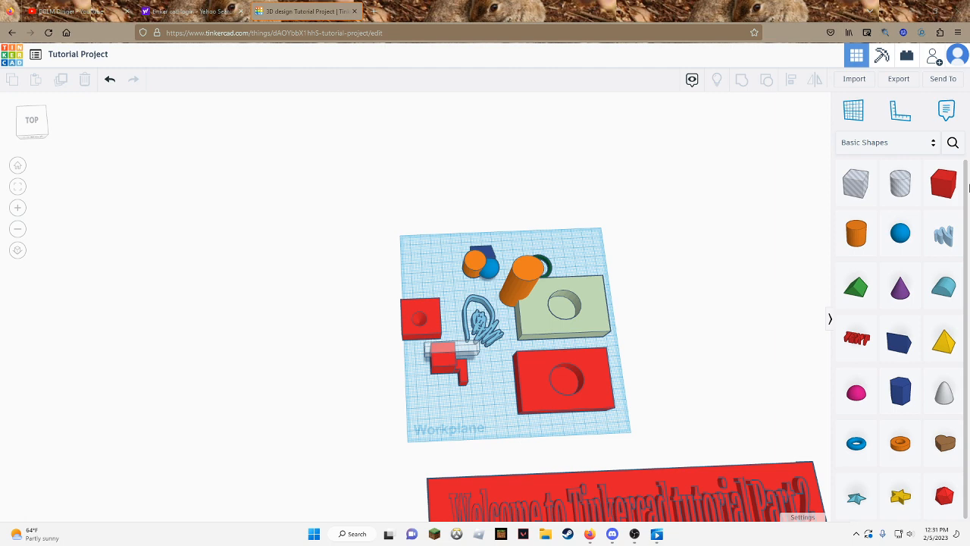
scroll(646, 293, "down", 1)
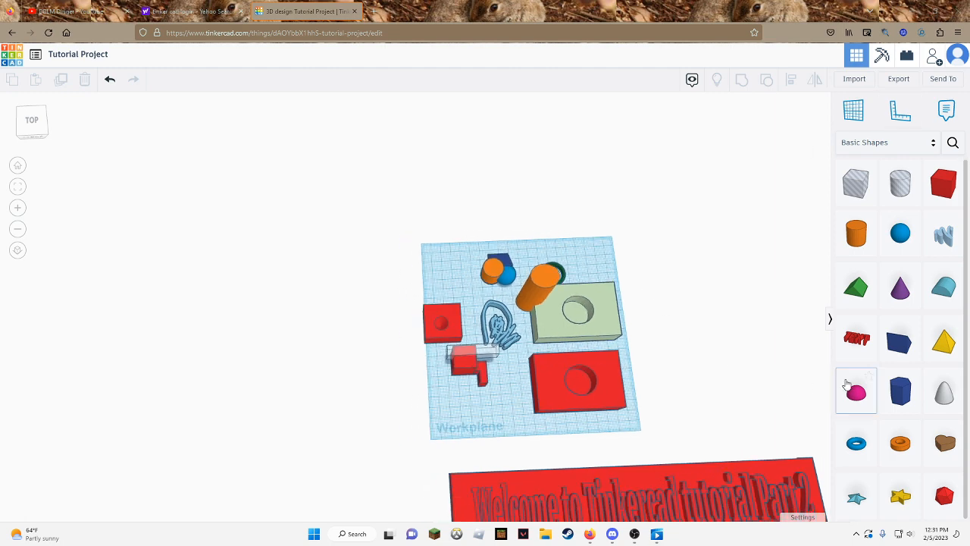
scroll(871, 398, "down", 1)
scroll(894, 405, "up", 1)
scroll(390, 514, "up", 2)
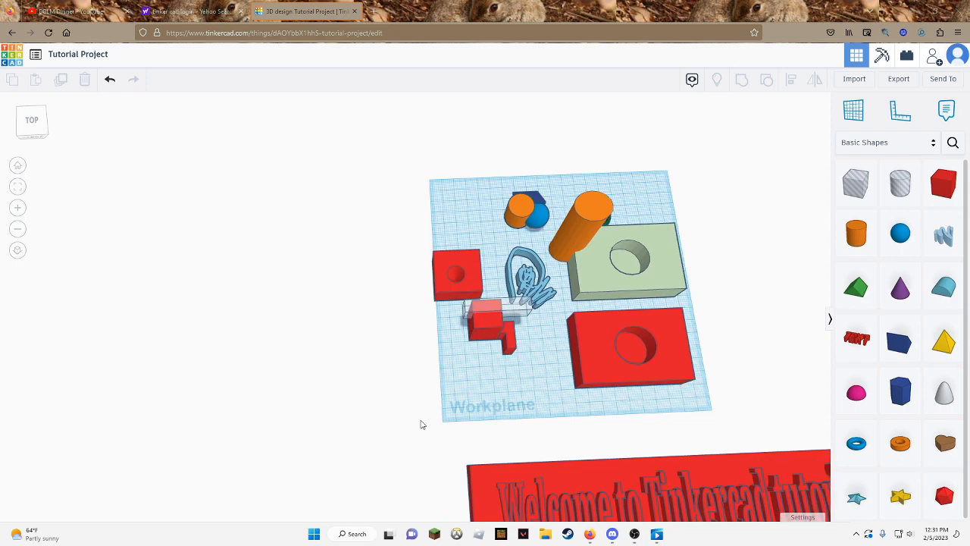
- Add a box on the empty front area of the workplane and lower it to rest at height 0
scroll(430, 398, "up", 2)
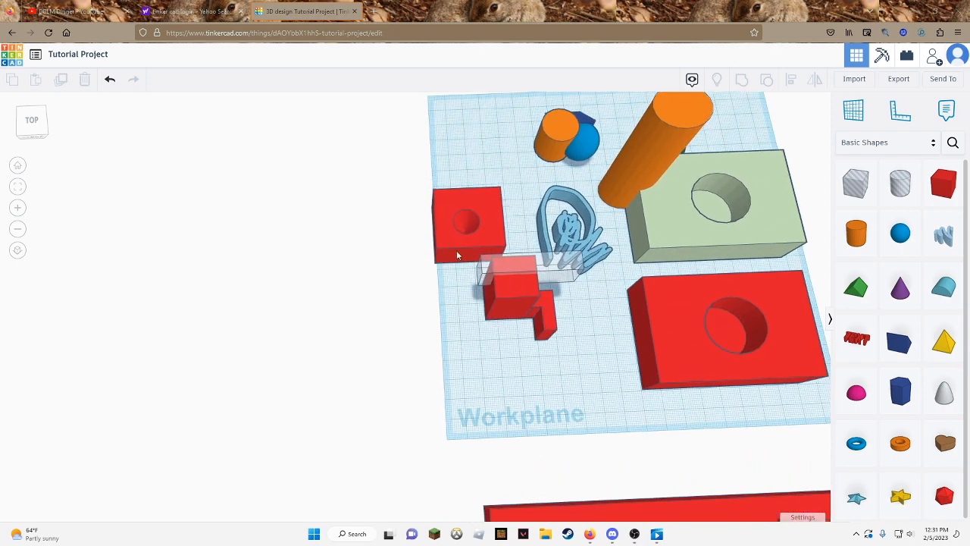
right_click_drag(452, 381, 489, 301)
scroll(587, 288, "up", 3)
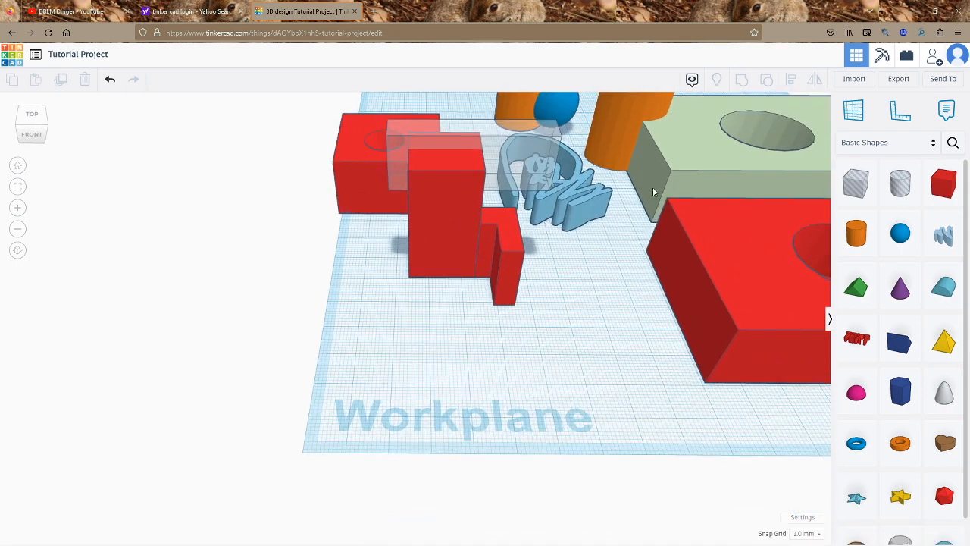
left_click_drag(943, 182, 351, 250)
left_click_drag(338, 328, 406, 309)
left_click_drag(423, 232, 425, 281)
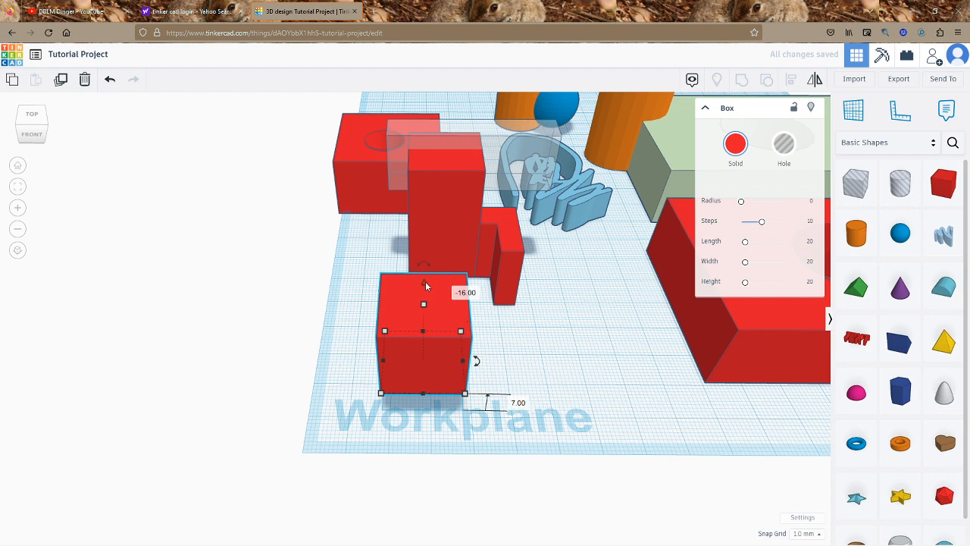
left_click_drag(425, 285, 422, 304)
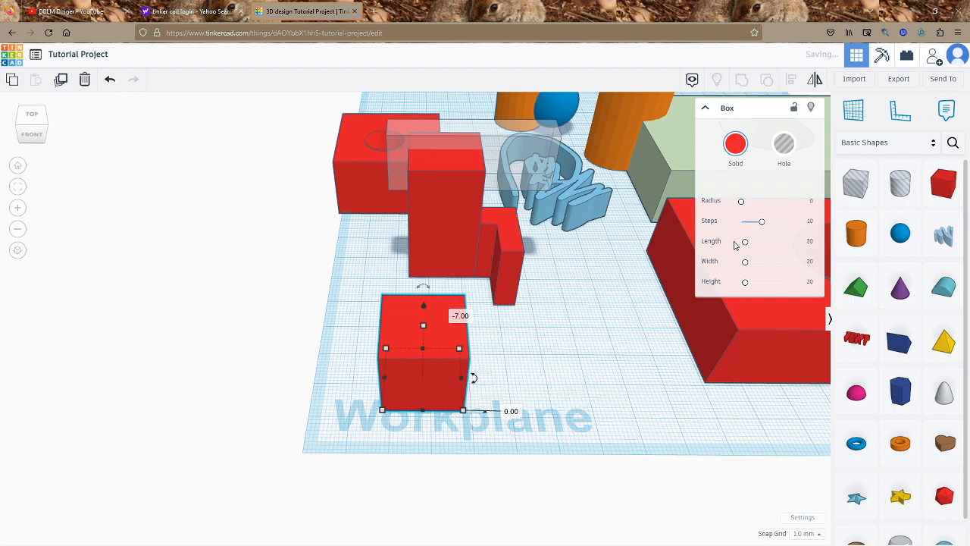
left_click(547, 410)
- Add a second box overlapping the first one and raise it above the first box
left_click_drag(944, 184, 459, 365)
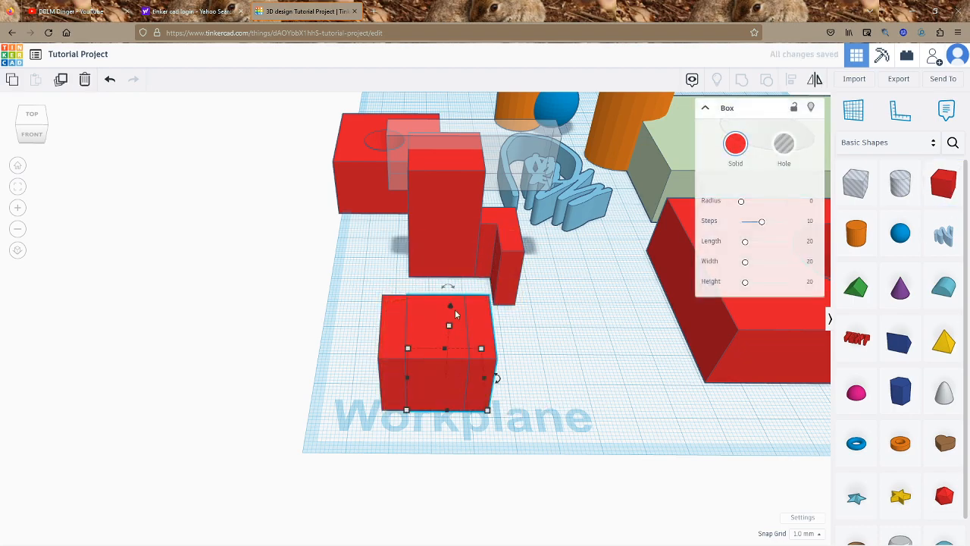
left_click_drag(456, 313, 455, 275)
right_click_drag(454, 276, 491, 392)
mouse_move(404, 432)
left_mouse_down()
mouse_move(403, 413)
mouse_move(406, 424)
left_mouse_up()
right_click_drag(444, 433, 452, 397)
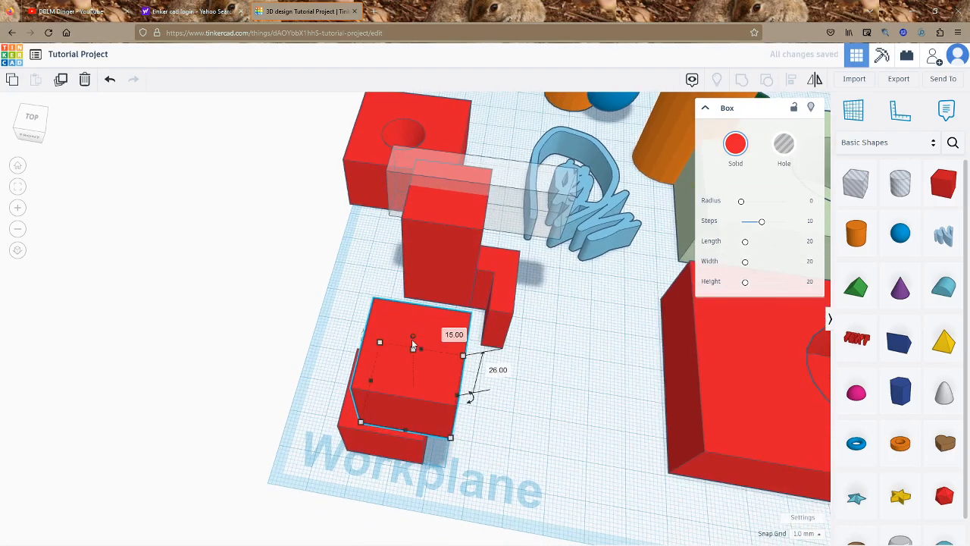
left_click_drag(413, 344, 414, 355)
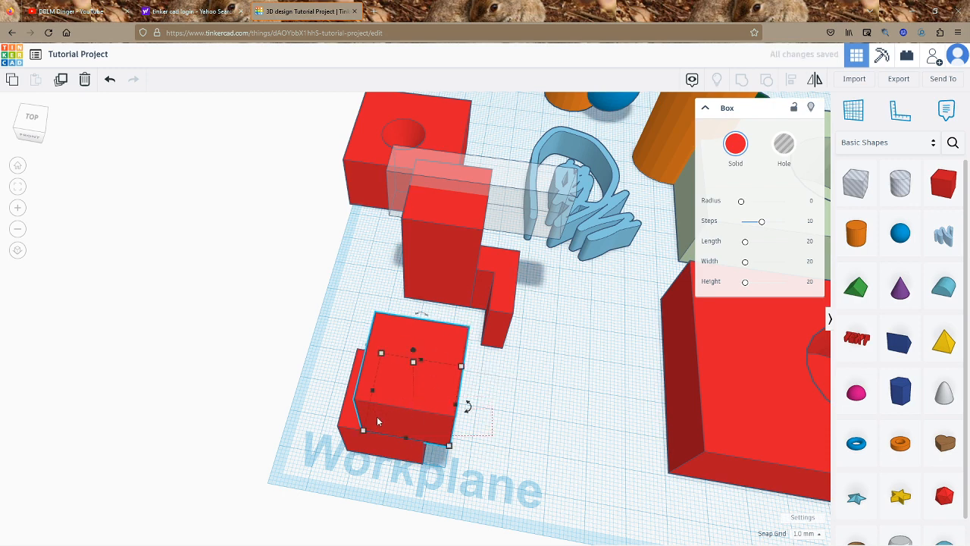
- Shift the upper box about 3 mm sideways over the lower box
left_click(380, 445, "shift")
left_click(402, 485)
left_click(401, 452)
right_click_drag(435, 474, 538, 424)
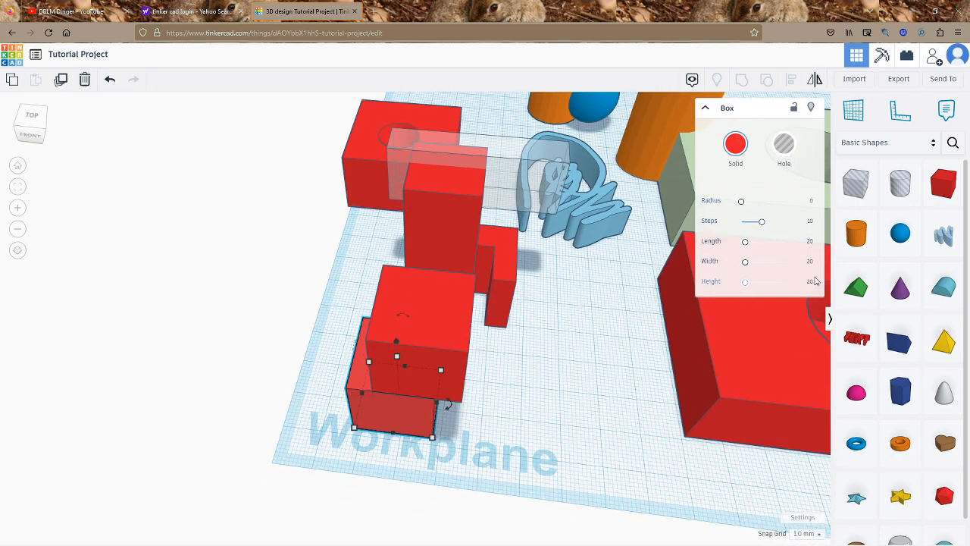
left_click(649, 460)
left_click(402, 324)
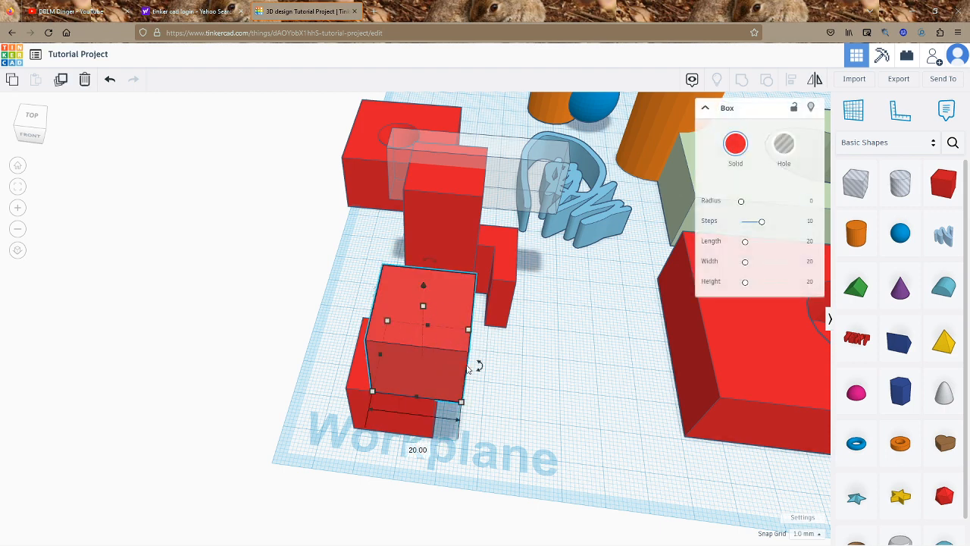
left_click(580, 396)
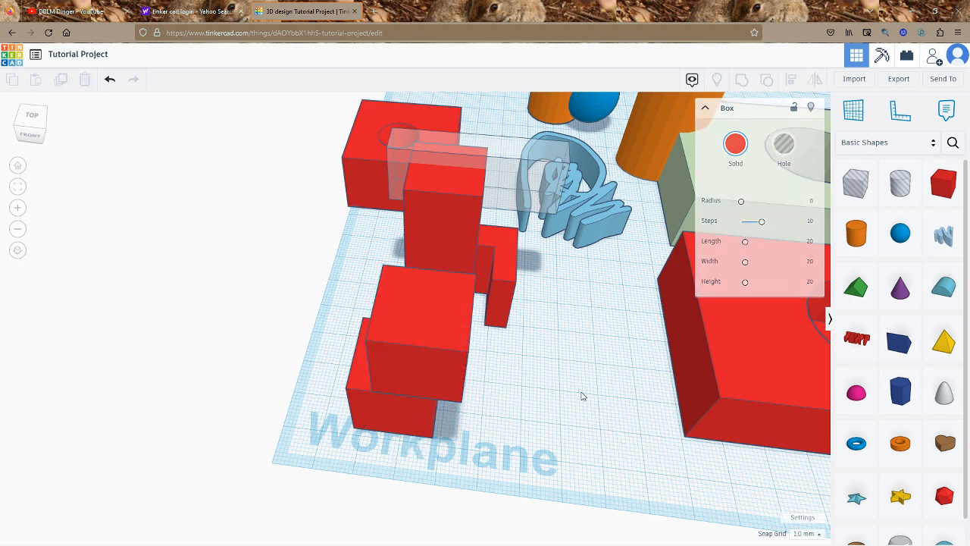
left_click(460, 364)
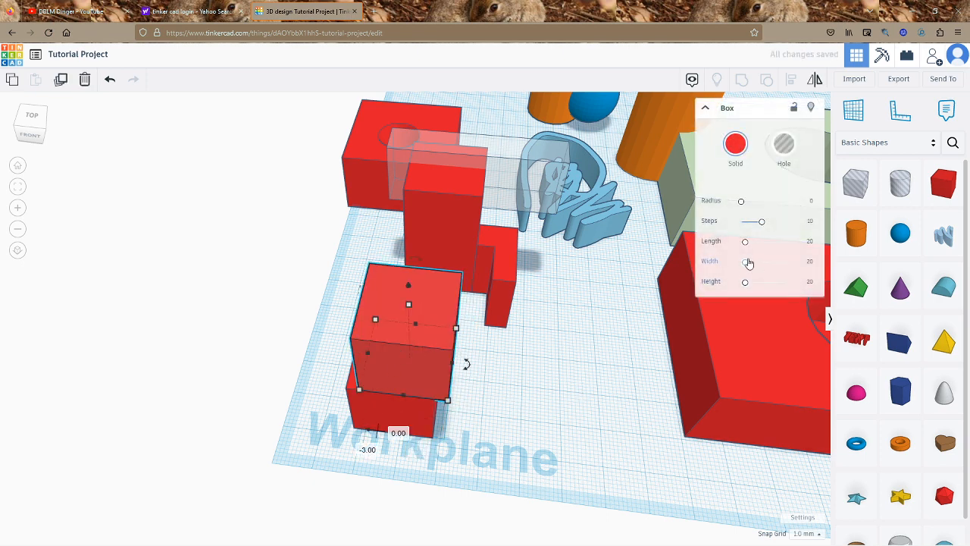
- Set the upper box's width, length and height to 70 mm each
left_click_drag(746, 262, 761, 278)
left_click(806, 264)
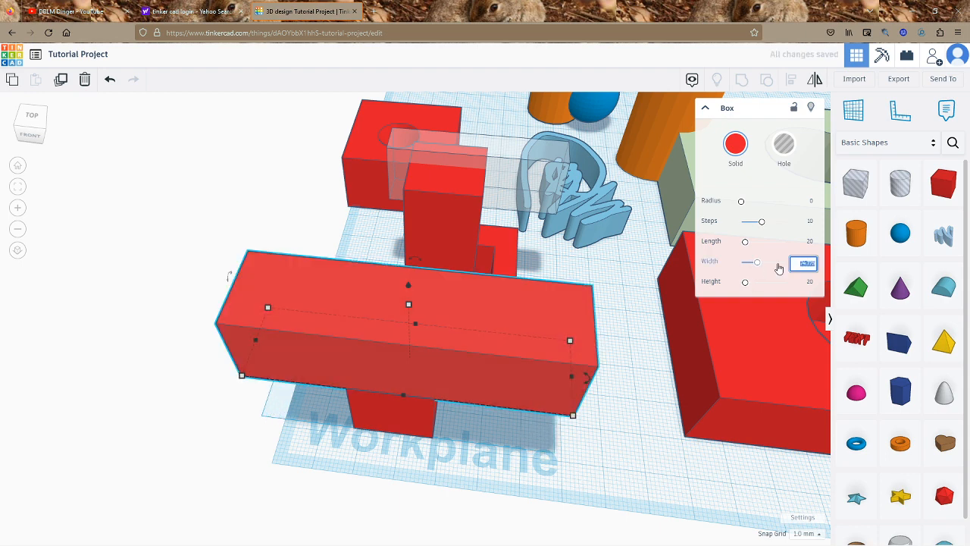
key("Return")
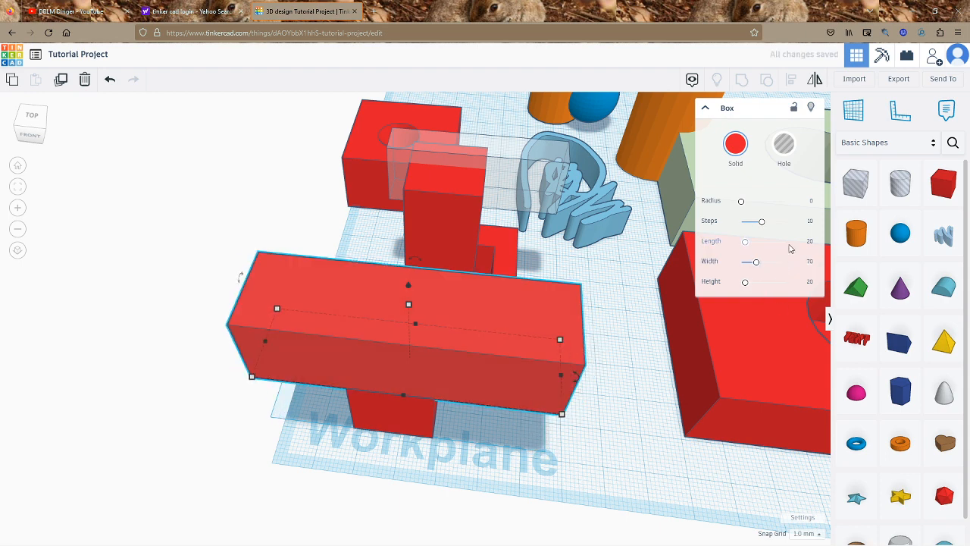
left_click(809, 241)
type("70")
key("Return")
left_click(809, 283)
type("7")
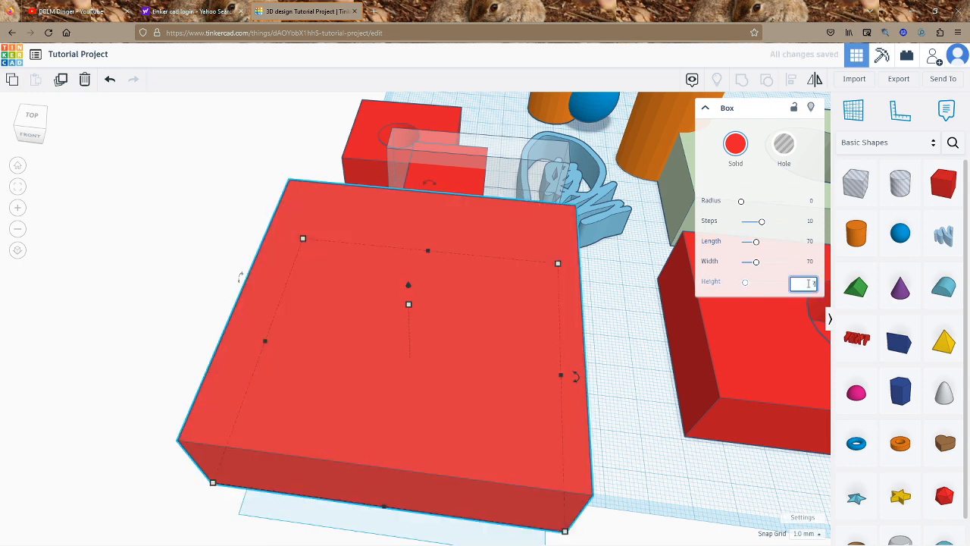
type("0")
key("Return")
scroll(544, 413, "down", 5)
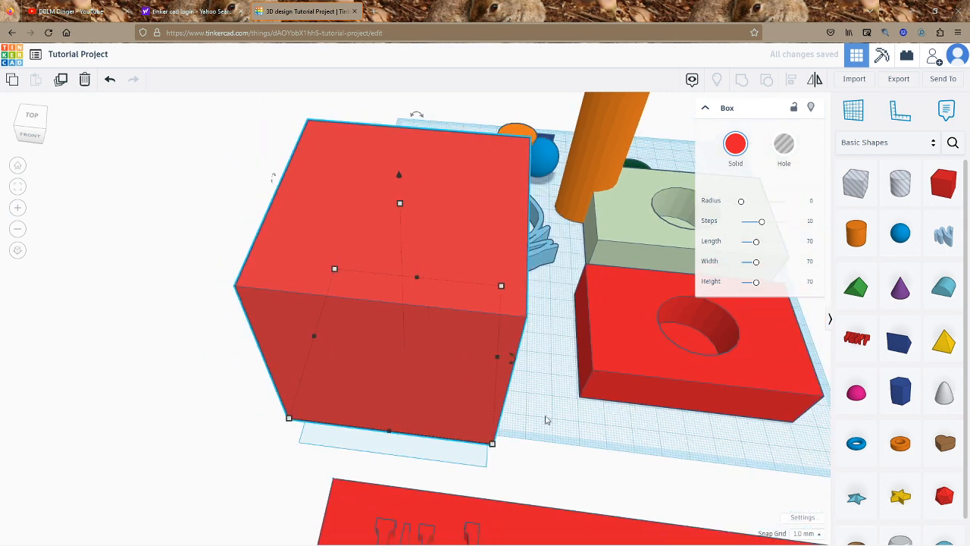
- Move the 70 mm box by about 12 mm and 9 mm and round its edges with a radius of 20
left_click(537, 412)
left_click_drag(407, 316, 447, 299)
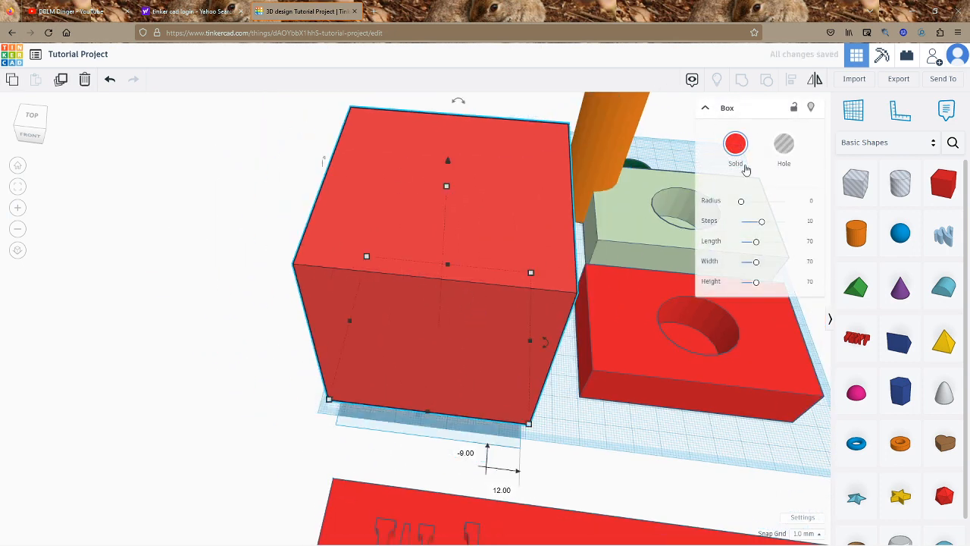
left_click_drag(741, 200, 745, 201)
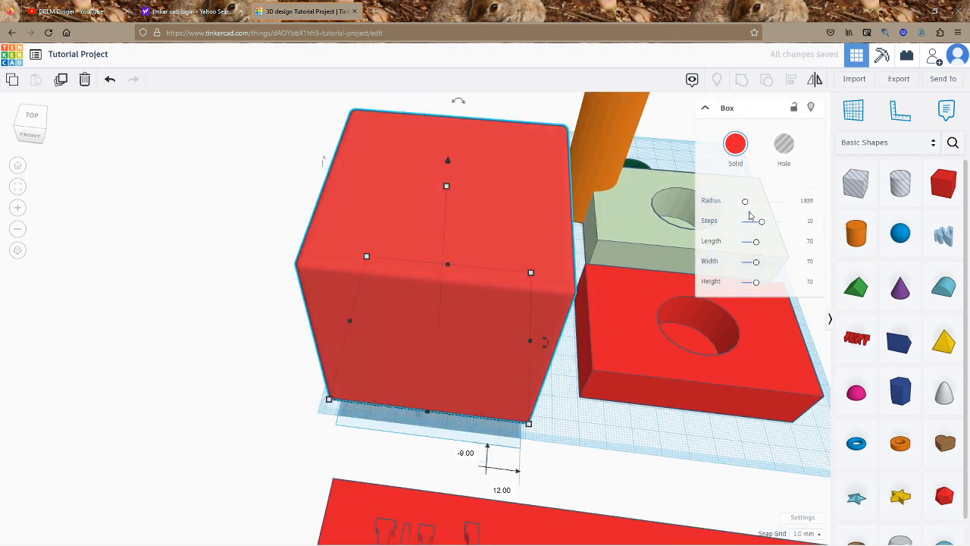
left_click_drag(745, 201, 788, 213)
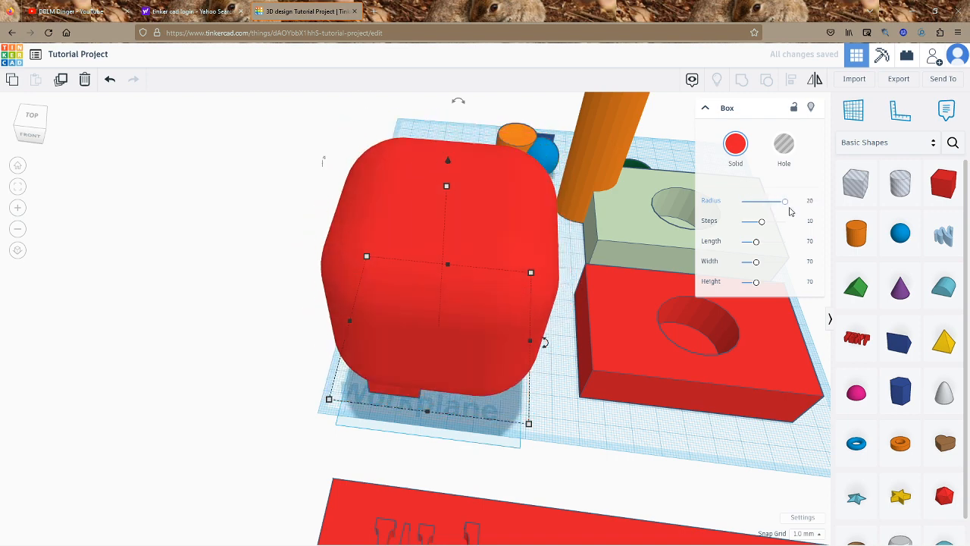
left_click(493, 465)
- Raise the Steps setting of the rounded box to the end of its range for smoother edges
right_click_drag(493, 465, 263, 414)
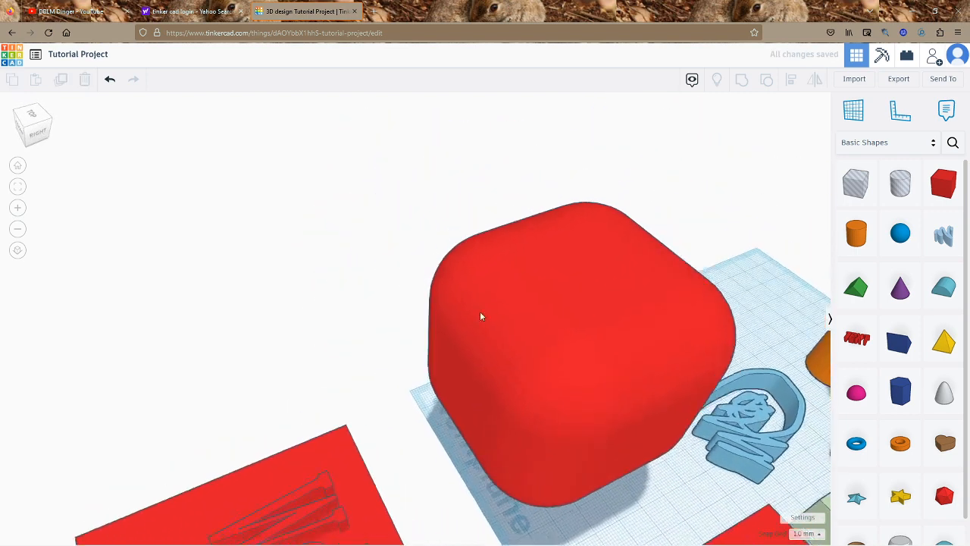
right_click_drag(480, 311, 551, 329)
left_click(552, 331)
right_click_drag(412, 349, 251, 331)
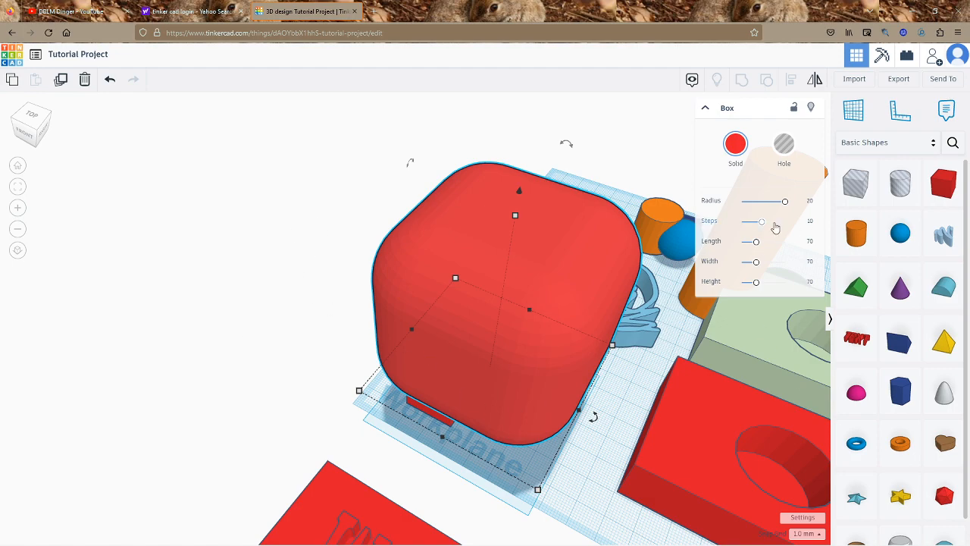
right_click_drag(646, 430, 755, 230)
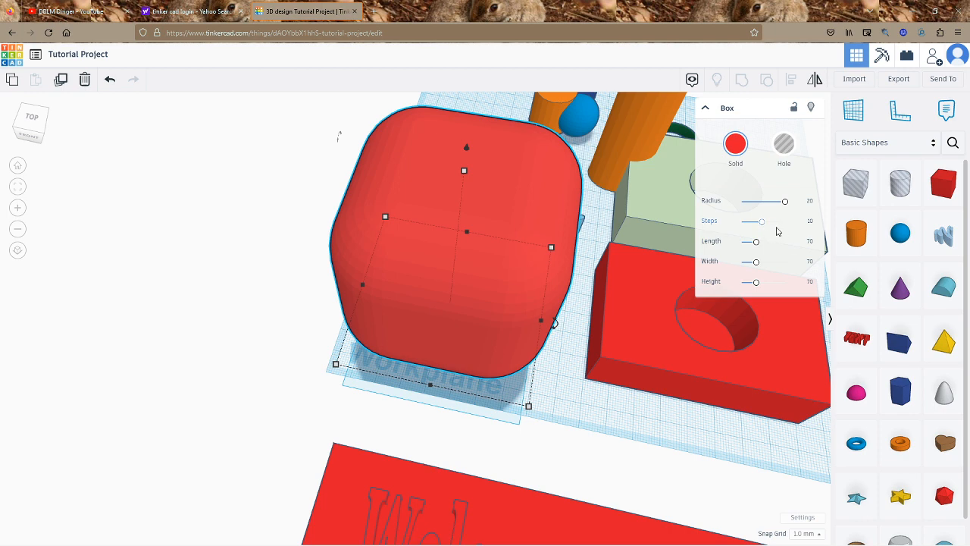
left_click_drag(765, 229, 825, 225)
left_click(574, 422)
- Look over the rounded box and the surrounding shapes from the front and from behind
right_click_drag(602, 261, 588, 198)
scroll(679, 366, "up", 3)
right_click_drag(676, 364, 764, 444)
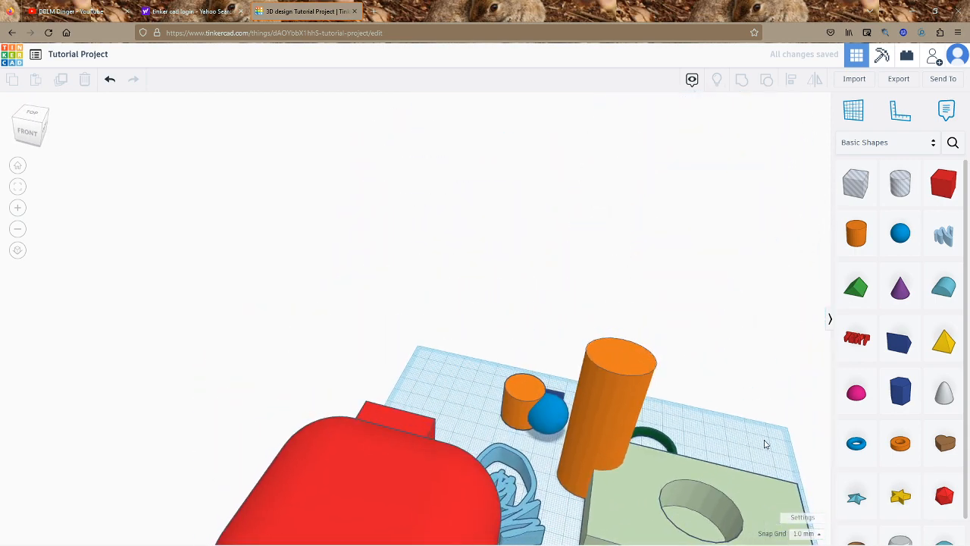
scroll(598, 444, "down", 1)
scroll(598, 444, "up", 1)
scroll(718, 339, "up", 3)
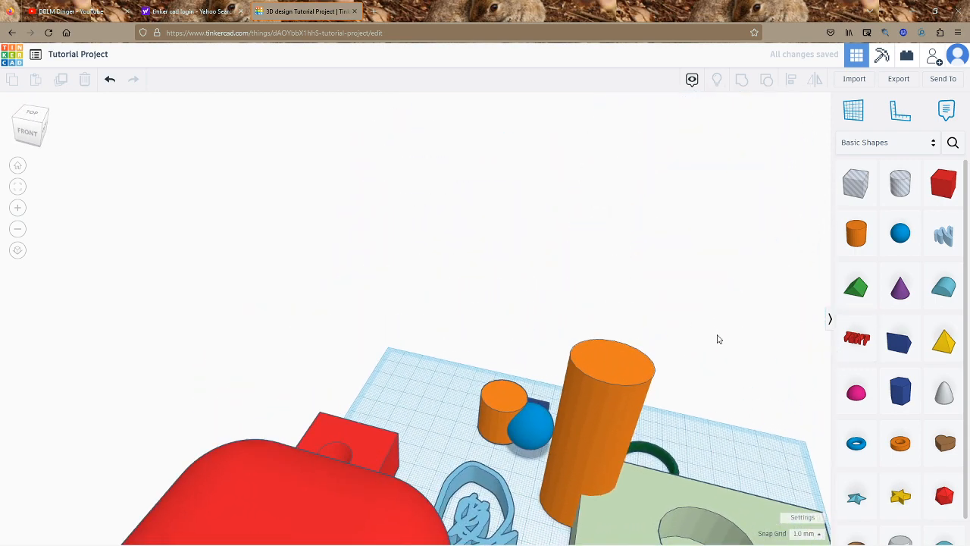
right_click_drag(719, 363, 696, 115)
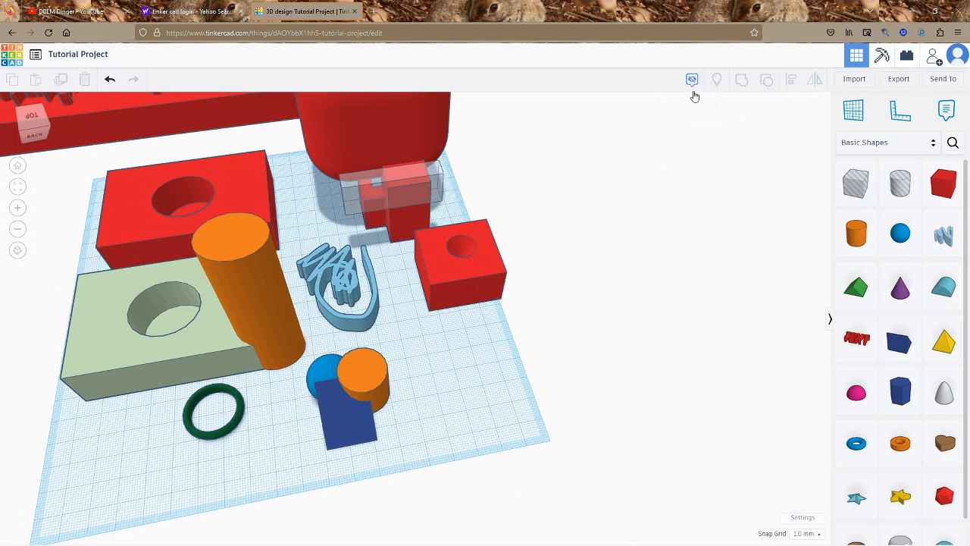
right_click_drag(576, 197, 176, 345)
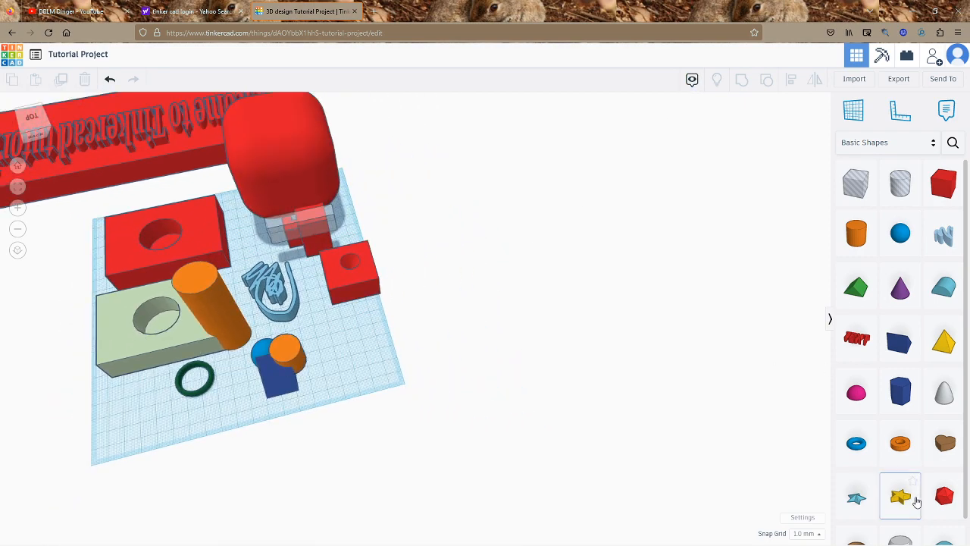
- Add the yellow Star shape and place it in the free workplane corner near the small red box with the hole
scroll(275, 457, "up", 3)
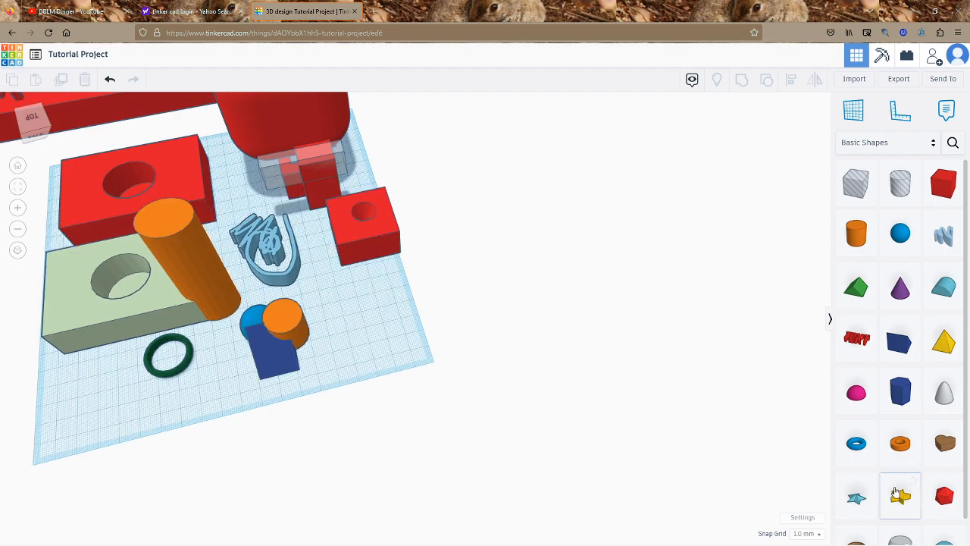
left_click_drag(896, 493, 375, 320)
right_click_drag(470, 333, 436, 488)
left_click_drag(379, 378, 374, 375)
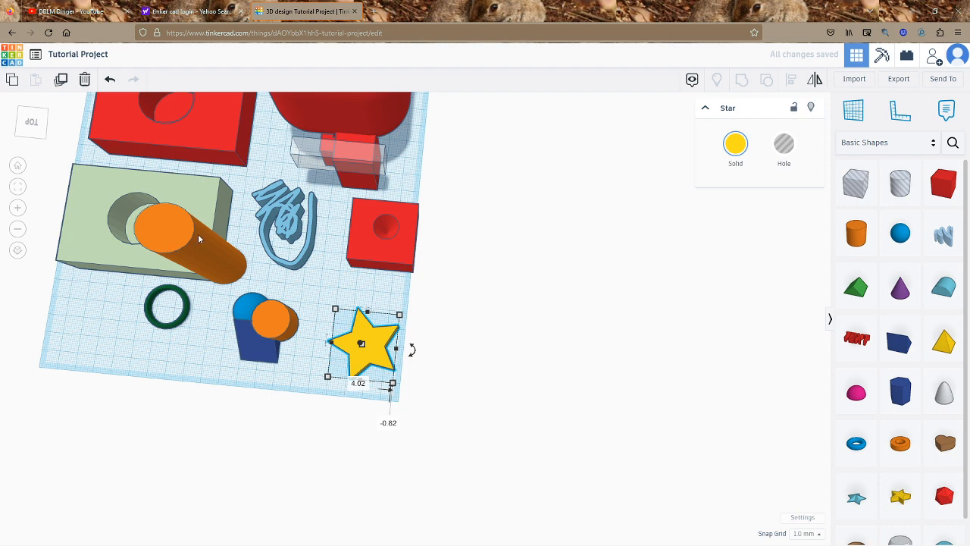
- Try to shrink the yellow star slightly, and undo the resizing
right_click_drag(191, 247, 409, 349)
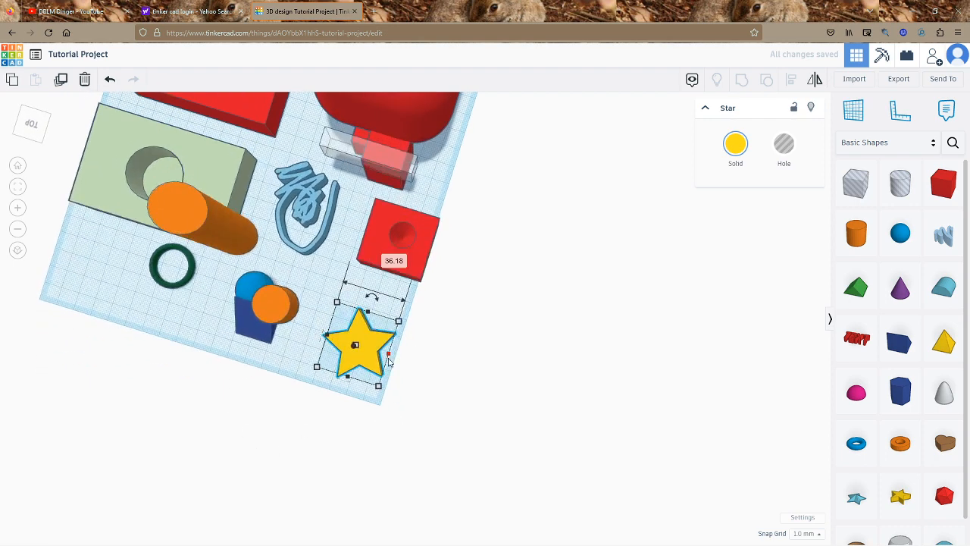
left_click_drag(416, 362, 378, 371)
right_click_drag(437, 372, 419, 354)
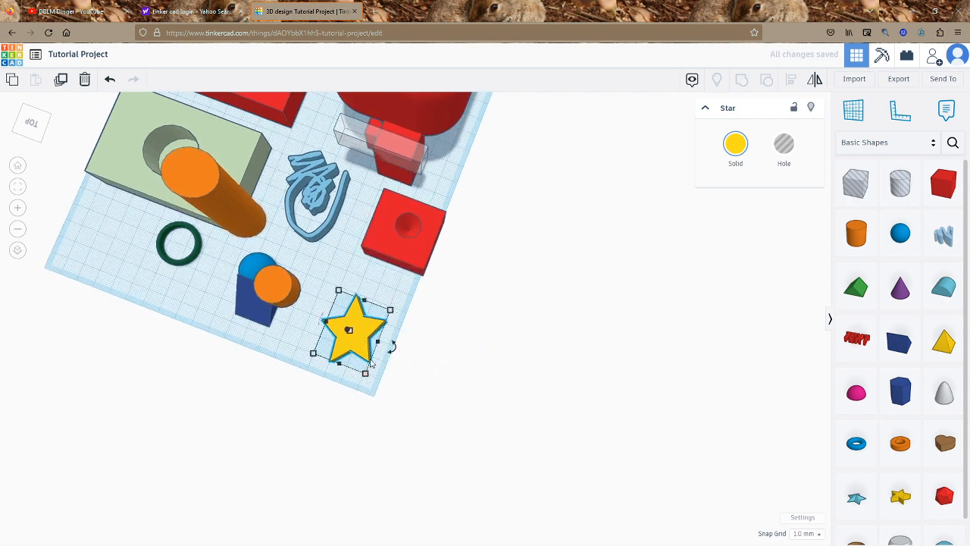
key("ctrl+z")
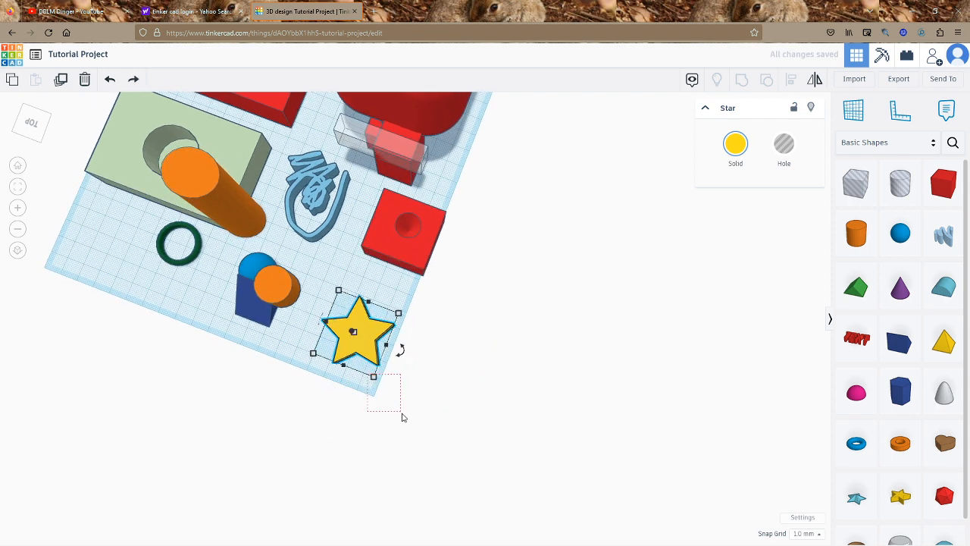
left_click_drag(425, 429, 426, 430)
- Enlarge the yellow star to about 88 mm by 89 mm and move it against the small red box
left_click(356, 334)
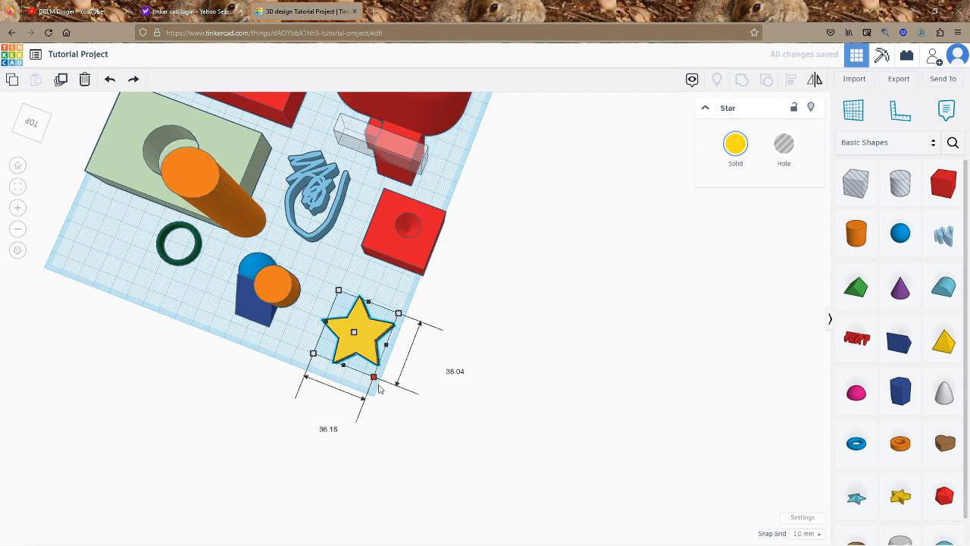
left_click_drag(373, 376, 429, 501)
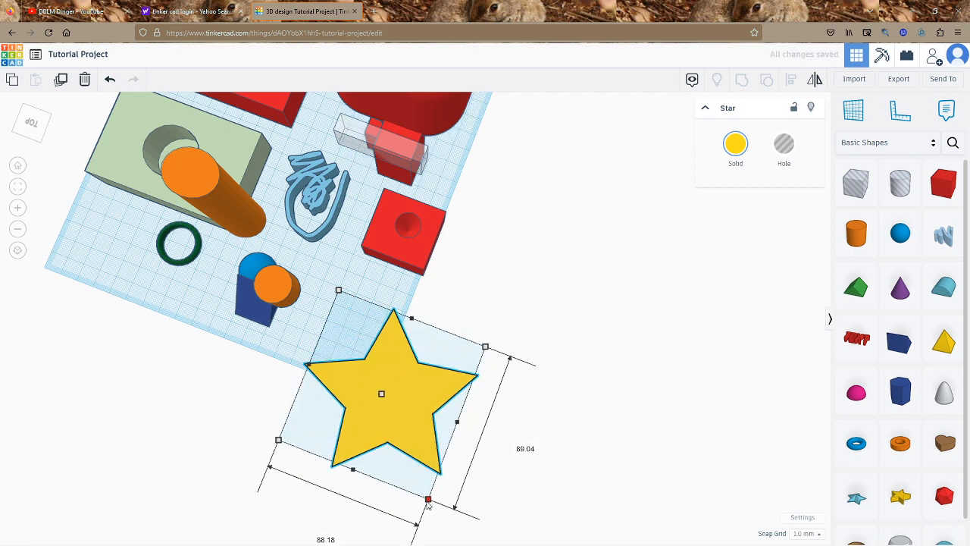
left_click(488, 440)
left_click_drag(409, 409, 432, 335)
left_click(644, 394)
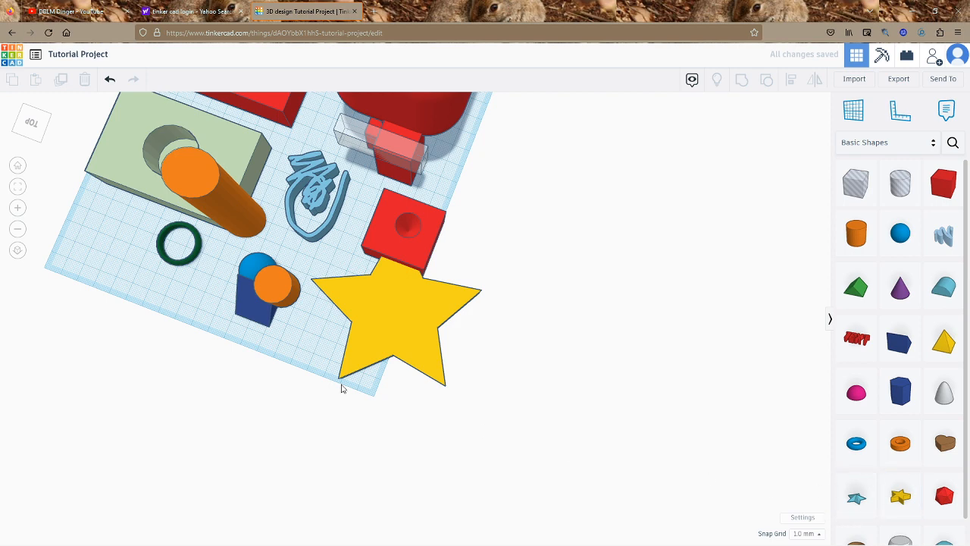
- Add the light-blue faceted Star in the free workplane corner beside the green ring and enlarge it far beyond the workplane edge
left_click_drag(856, 496, 102, 249)
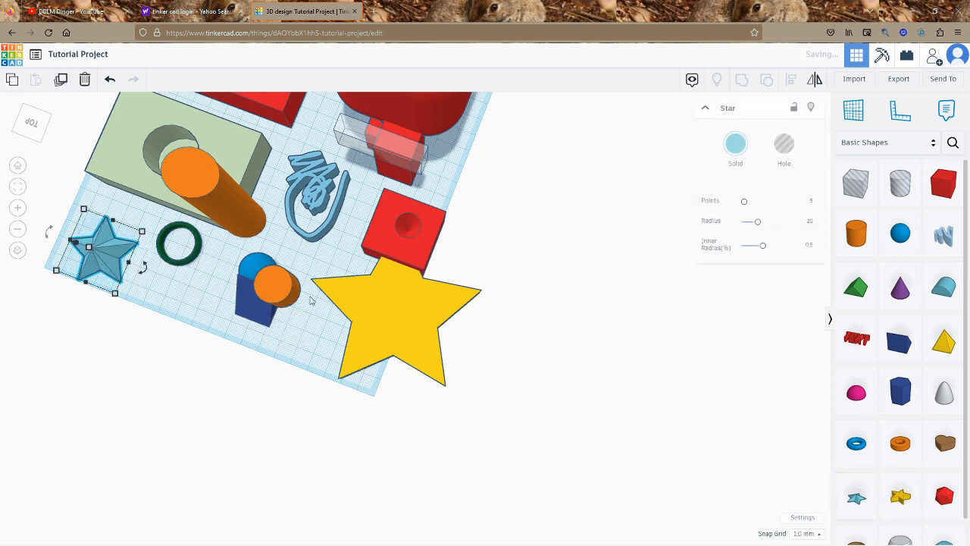
left_click_drag(115, 300, 142, 296)
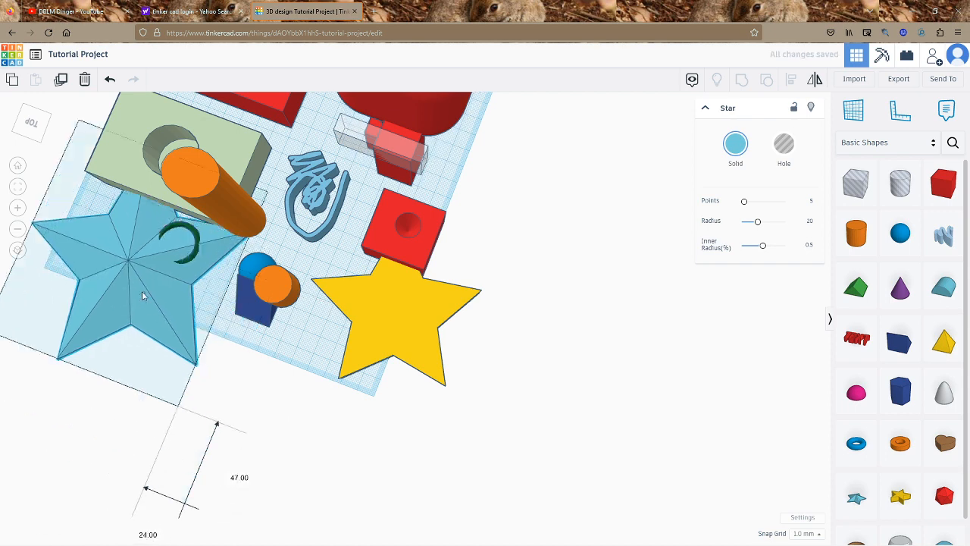
left_click(776, 468)
- Add the Dice shape off the workplane beside the yellow star and raise it about 19 mm
scroll(945, 480, "down", 2)
left_click_drag(906, 523, 545, 219)
right_click_drag(545, 220, 541, 191)
left_click_drag(548, 182, 557, 158)
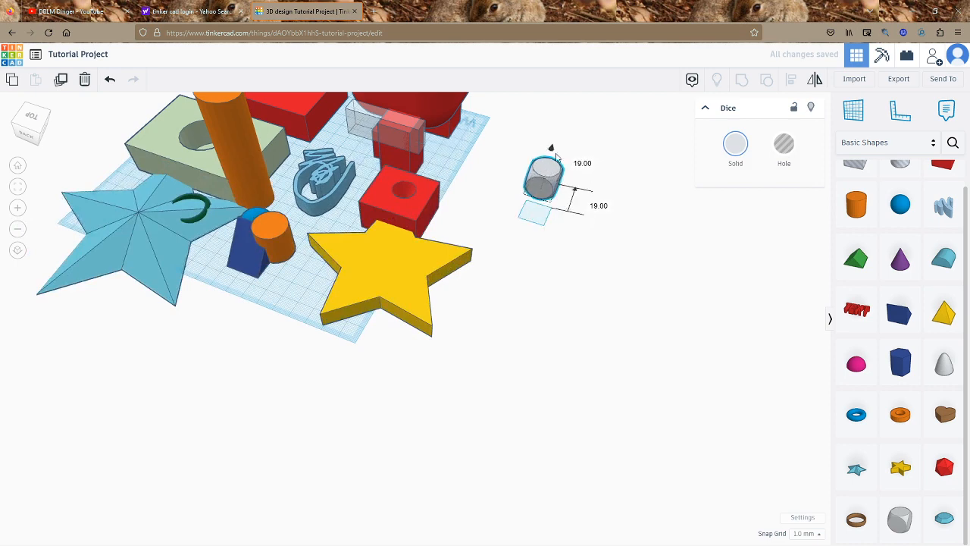
- Colour the dice white
left_click(739, 157)
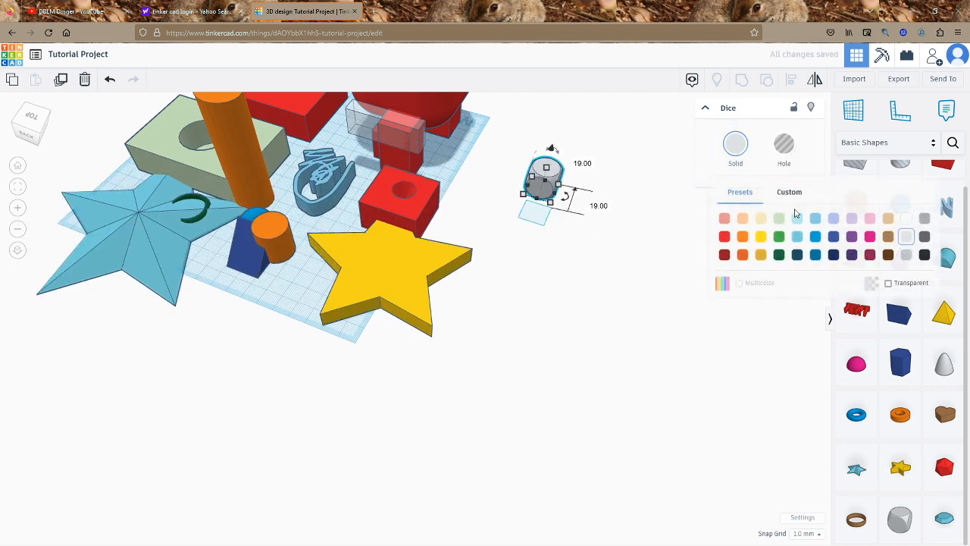
left_click(908, 220)
left_click(539, 264)
right_click_drag(540, 265, 621, 405)
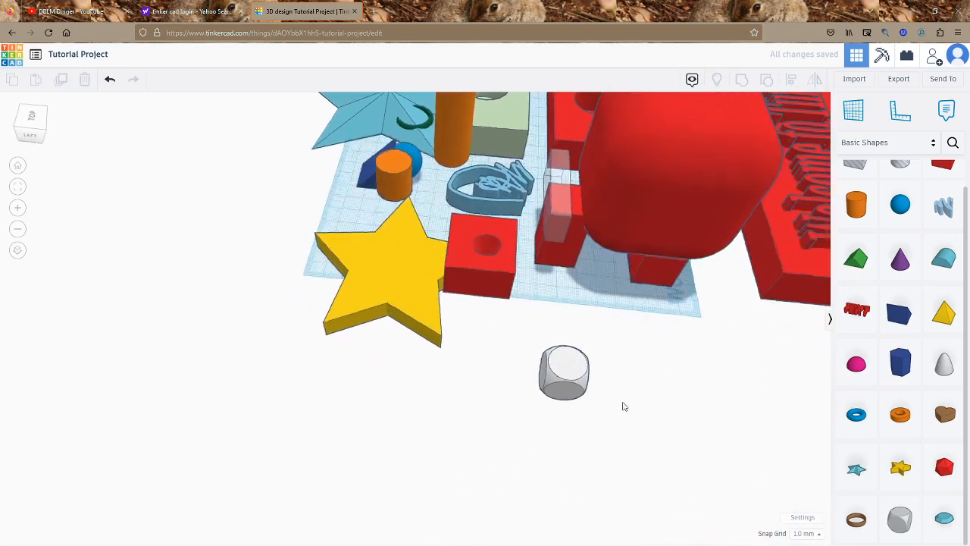
- Add a blue Sphere beside the tall orange cylinder, and place a Cylinder near the dice, shrunk into a small disc
left_click(900, 205)
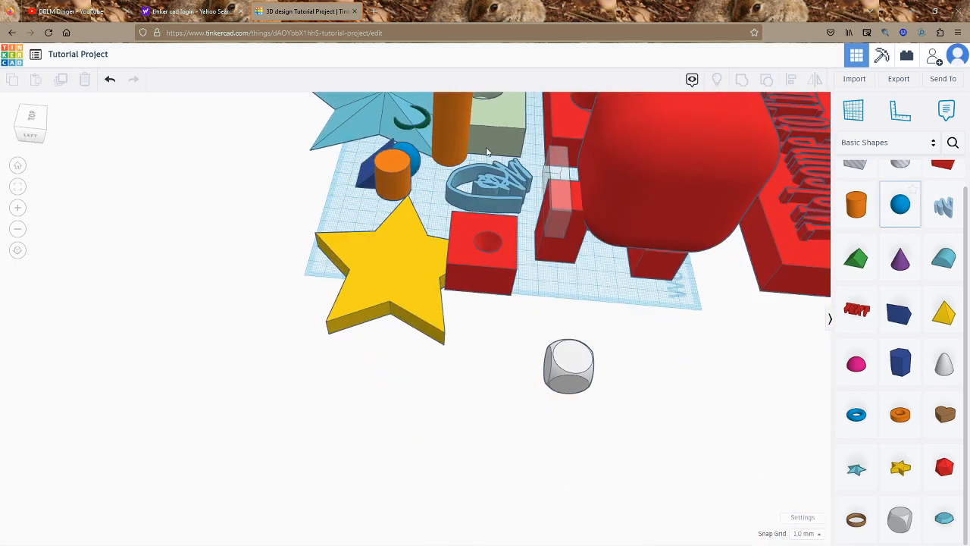
left_click_drag(487, 152, 449, 123)
left_click_drag(854, 197, 560, 334)
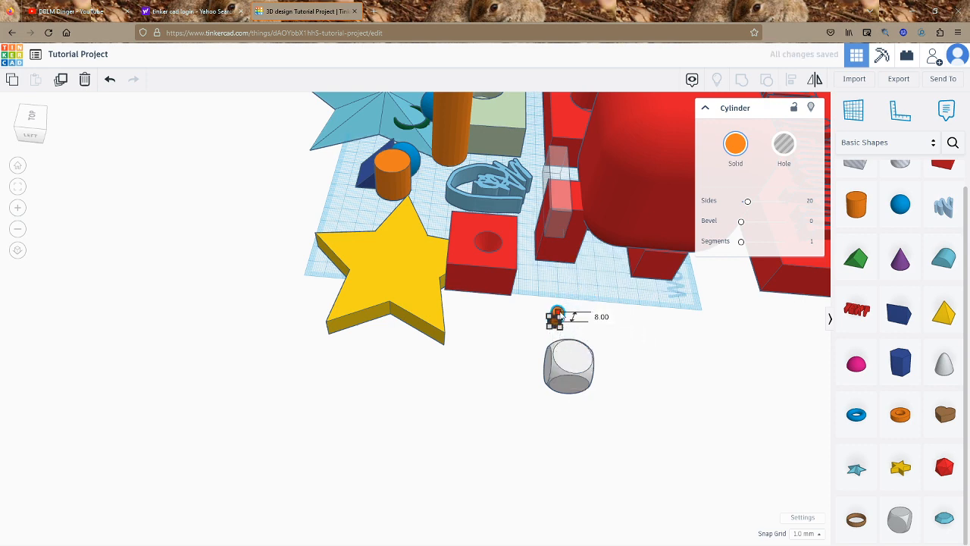
- Colour the small cylinder black and raise it towards the top of the white dice
left_click(735, 144)
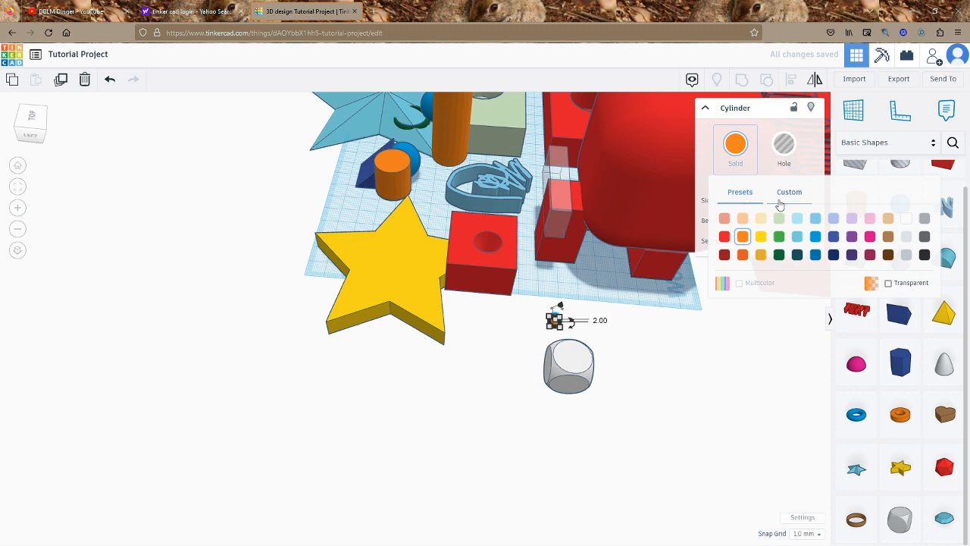
left_click(925, 255)
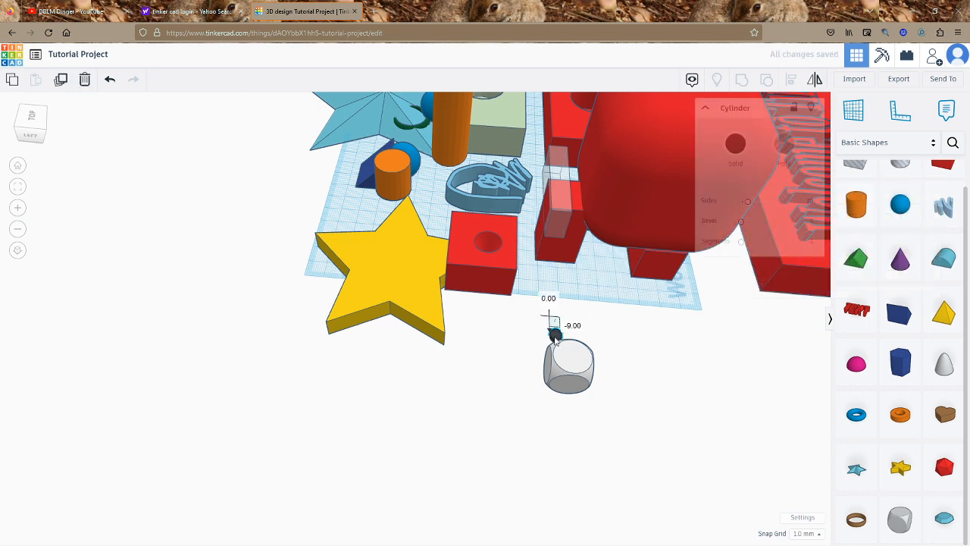
left_click_drag(567, 367, 580, 347)
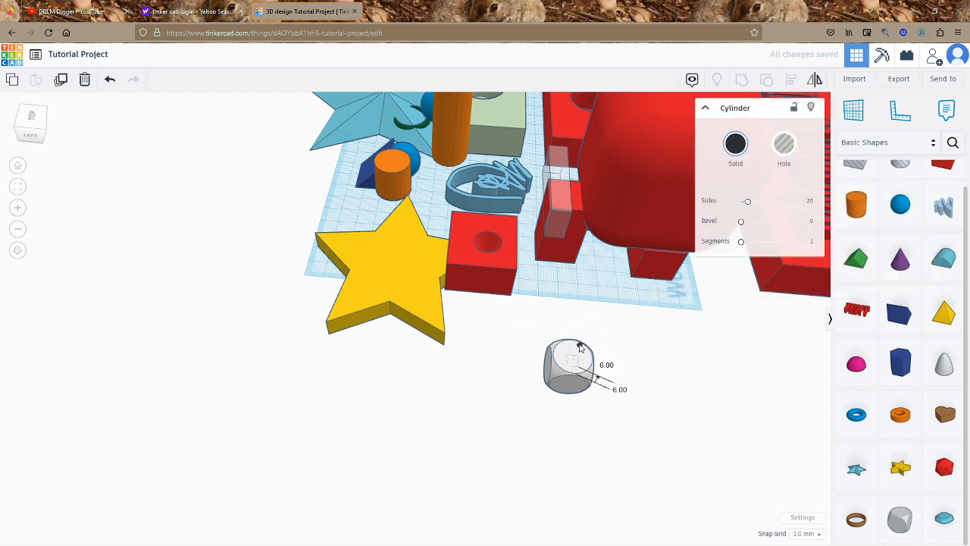
- Move the small black disc over the top of the white dice
right_click_drag(586, 328, 425, 346)
mouse_move(416, 354)
left_mouse_down()
mouse_move(413, 340)
mouse_move(416, 353)
left_mouse_up()
right_click_drag(401, 357, 507, 227)
left_click(452, 260)
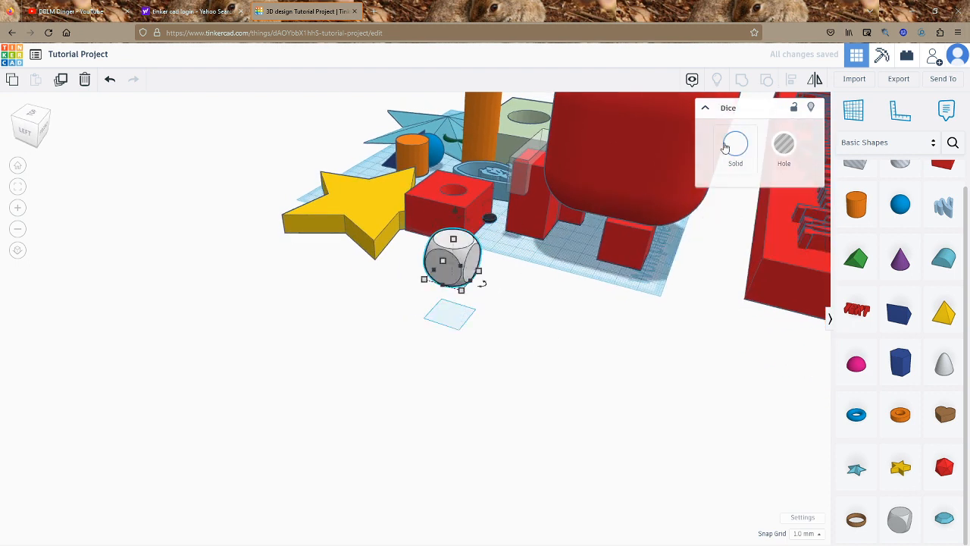
left_click(557, 269)
left_click_drag(489, 218, 452, 234)
- Lower the black disc onto the dice's top face
right_click_drag(535, 300, 511, 290)
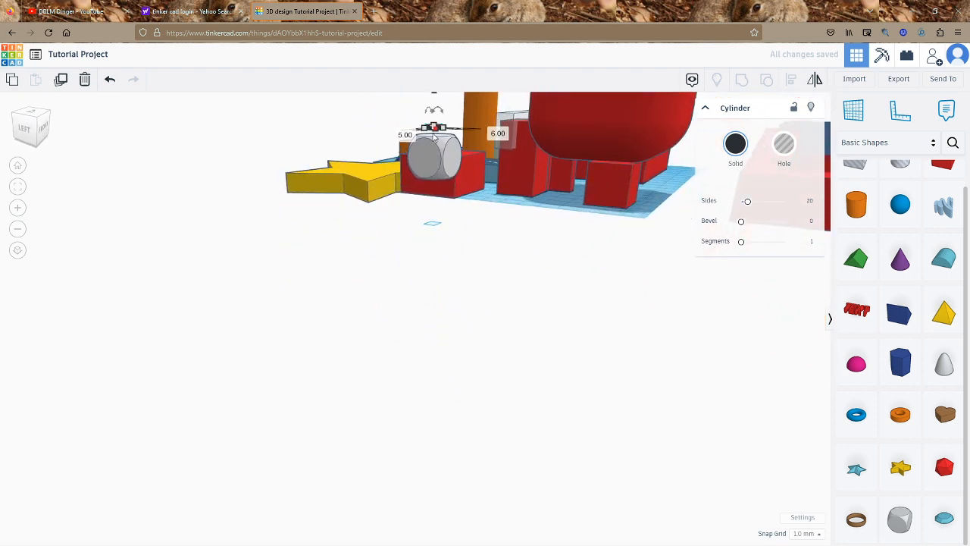
right_click_drag(437, 138, 451, 270)
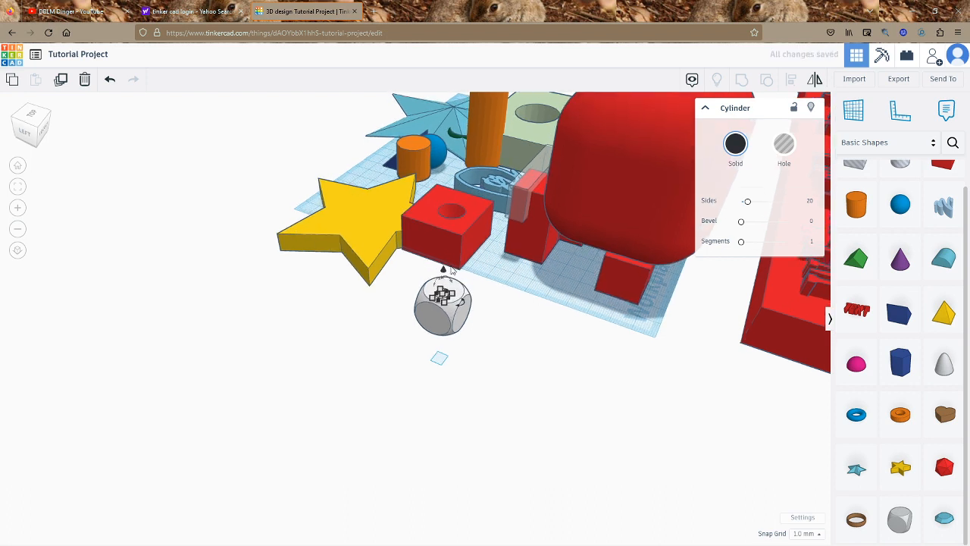
left_click_drag(445, 271, 445, 290)
left_click(478, 328)
- Centre the black disc on the dice's top face as a single pip and check its fit from the side and above
right_click_drag(447, 288, 535, 402)
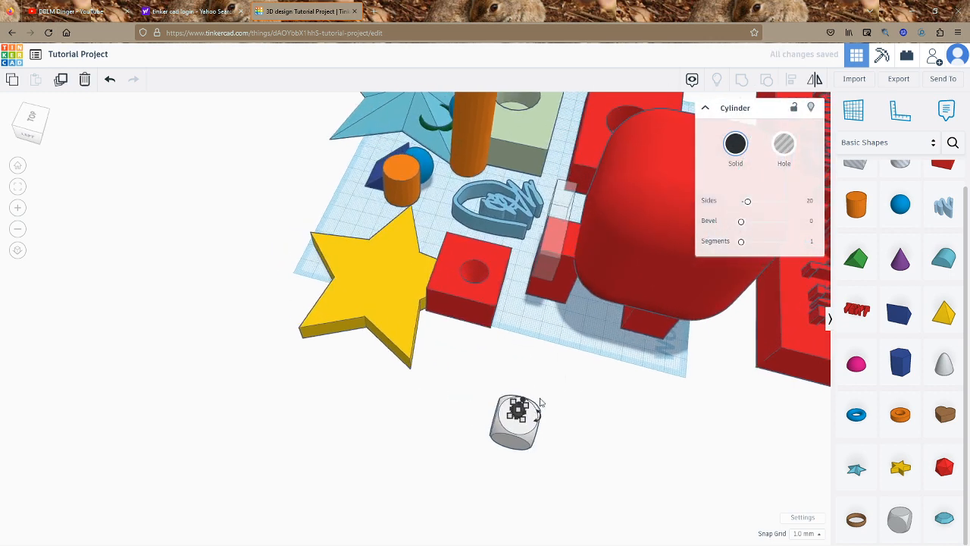
left_click(576, 444)
left_click_drag(517, 410, 508, 416)
left_click(596, 431)
left_click(519, 418)
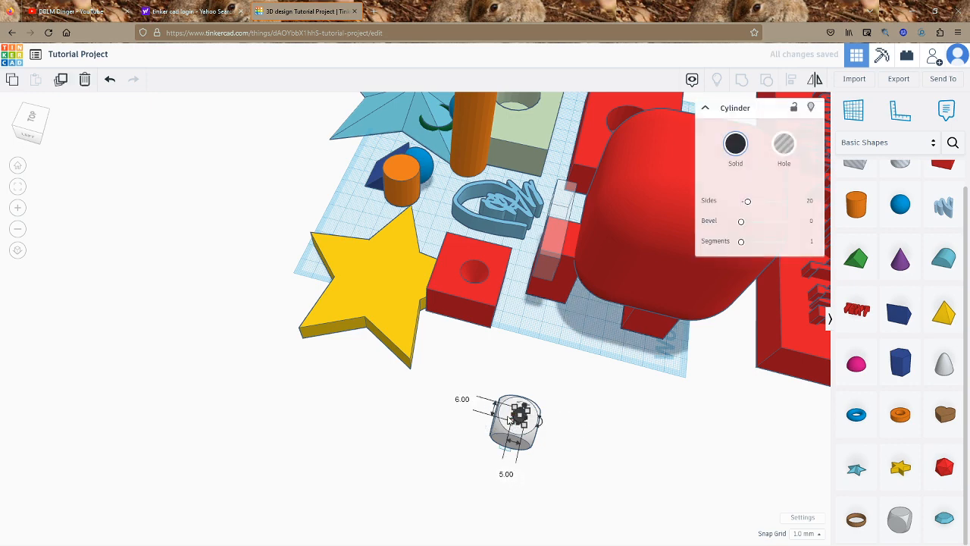
left_click(574, 426)
right_click_drag(574, 427, 626, 355)
left_click(467, 159)
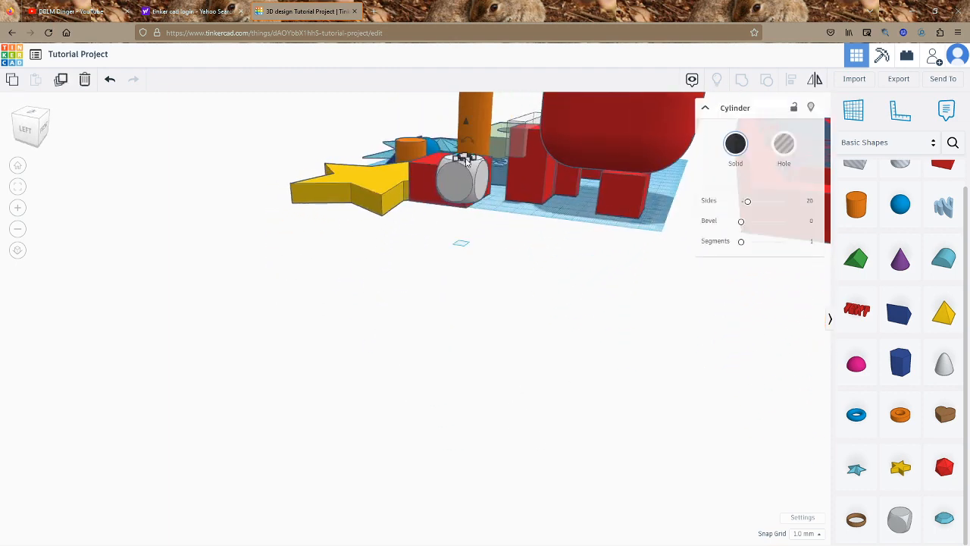
left_click(510, 245)
right_click_drag(510, 245, 505, 511)
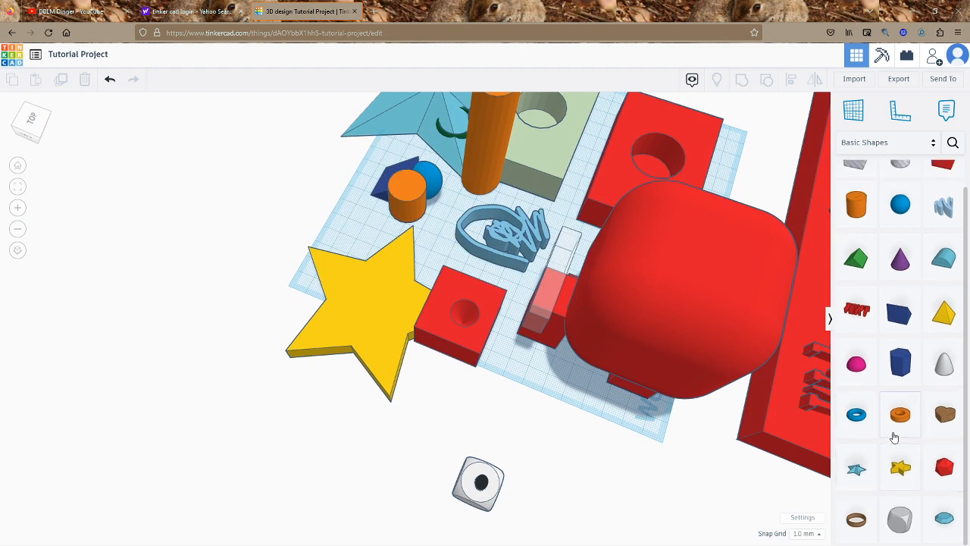
- Switch the shape library from Basic Shapes to the Design Starters category
scroll(904, 162, "up", 1)
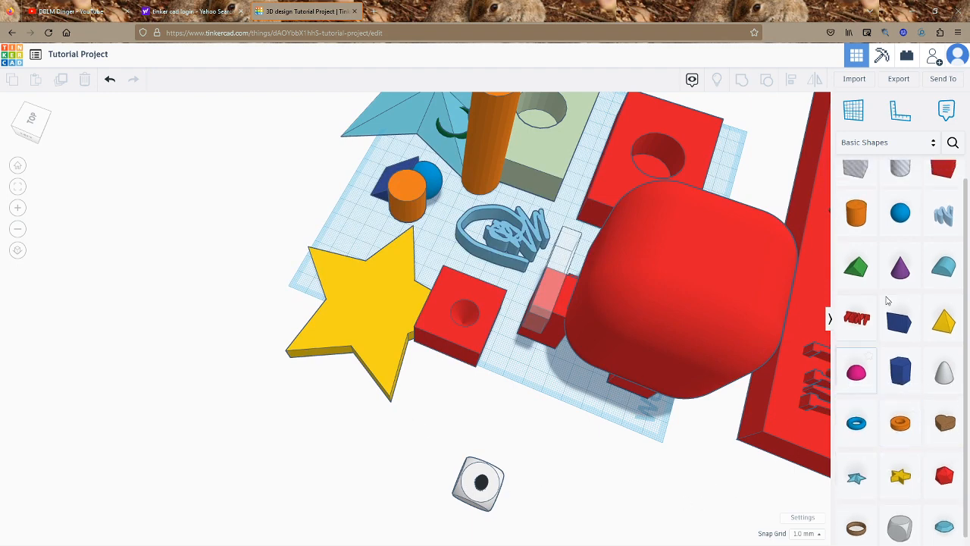
left_click(912, 118)
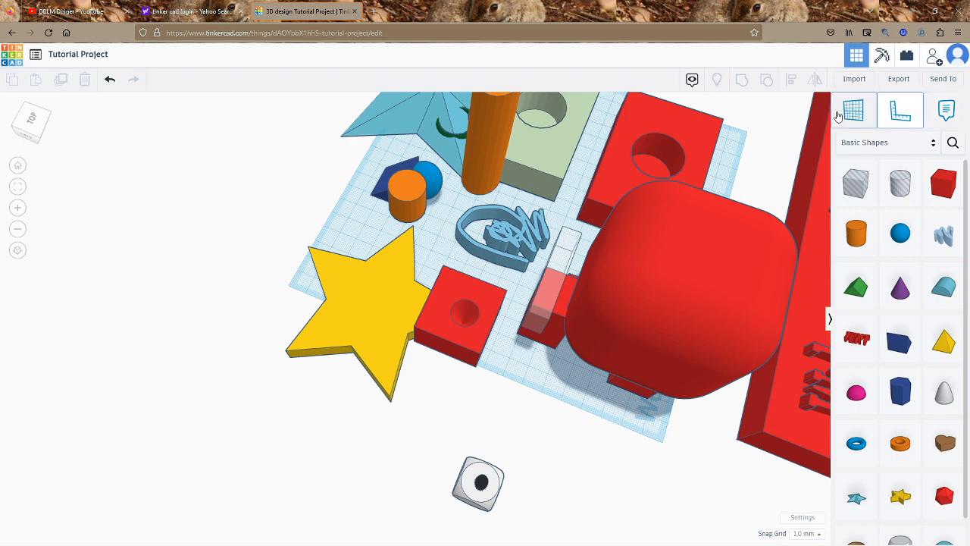
left_click(883, 148)
left_click(960, 105)
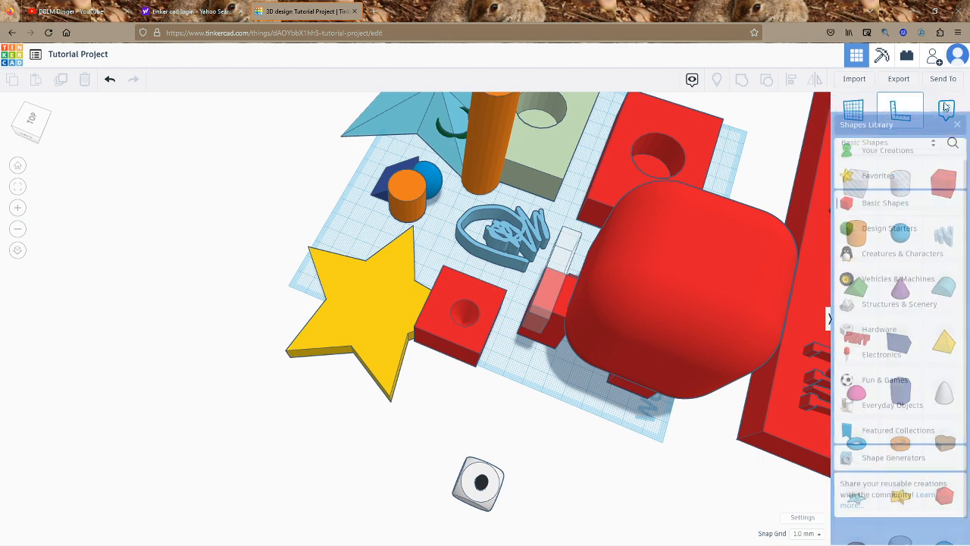
left_click(861, 116)
left_click(874, 140)
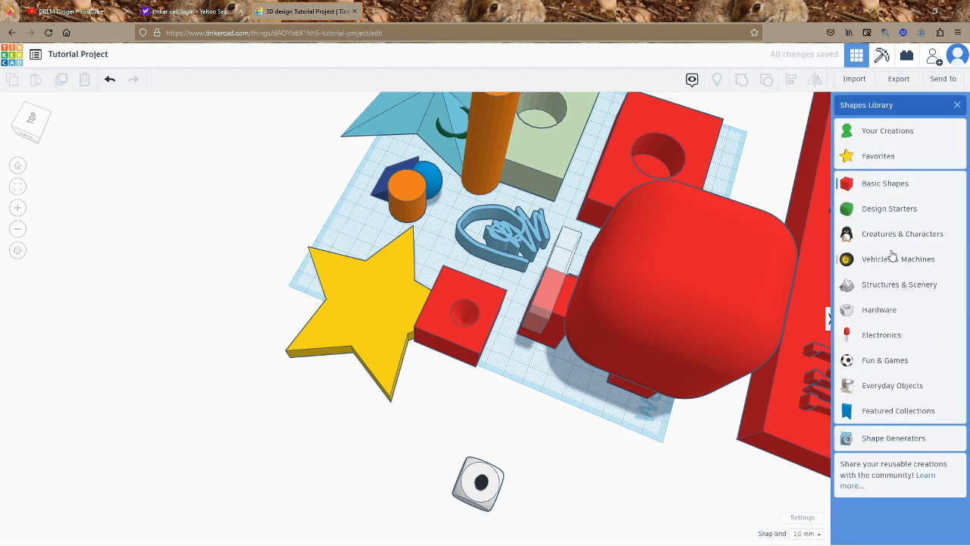
left_click(878, 217)
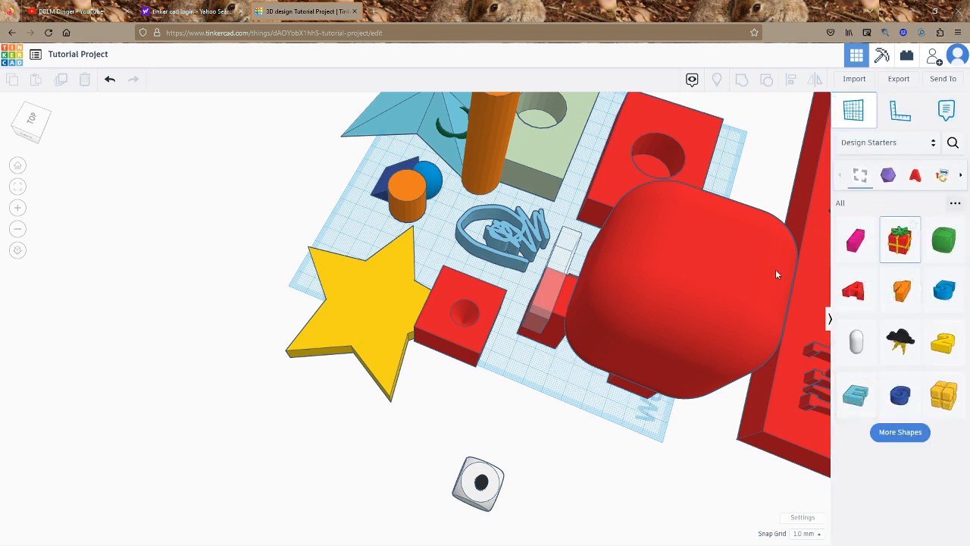
- Add the Gift shape raised above the yellow star, and place the red letter A at the workplane edge beside the red boxes
left_click_drag(401, 326, 378, 254)
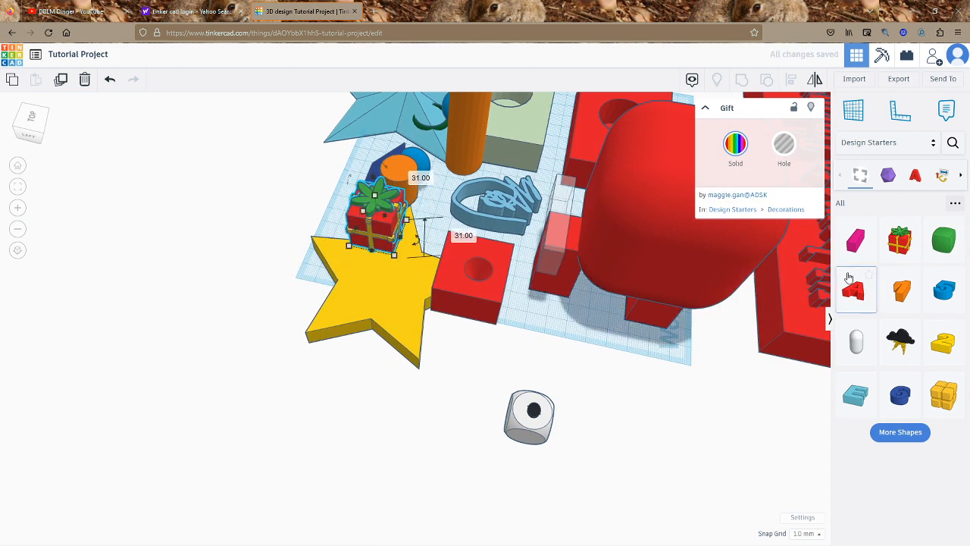
left_click_drag(847, 277, 619, 296)
left_click_drag(534, 336, 542, 318)
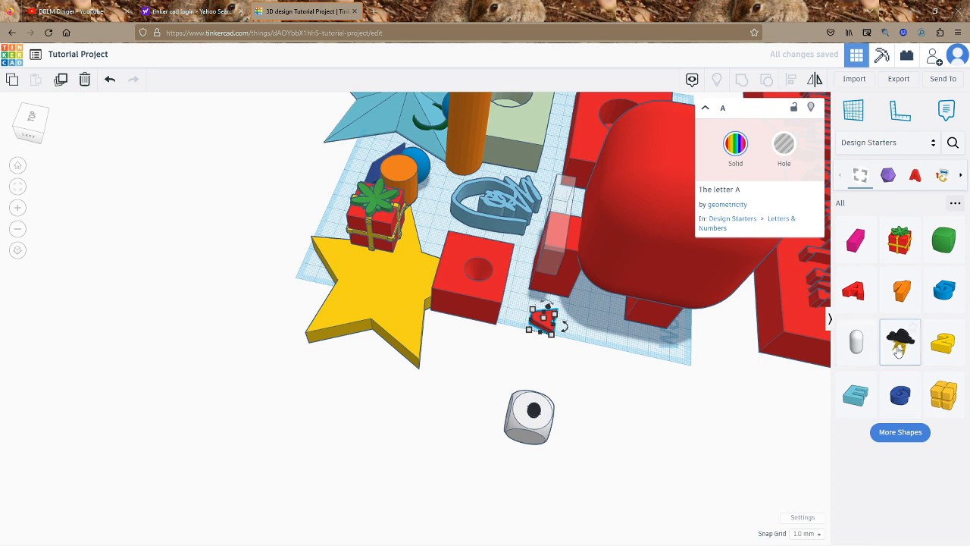
- Add the black storm cloud with lightning away from the workplane, and place the yellow Bloxel beside the small red box
left_click_drag(900, 341, 280, 278)
right_click_drag(280, 278, 333, 315)
left_click_drag(945, 398, 533, 326)
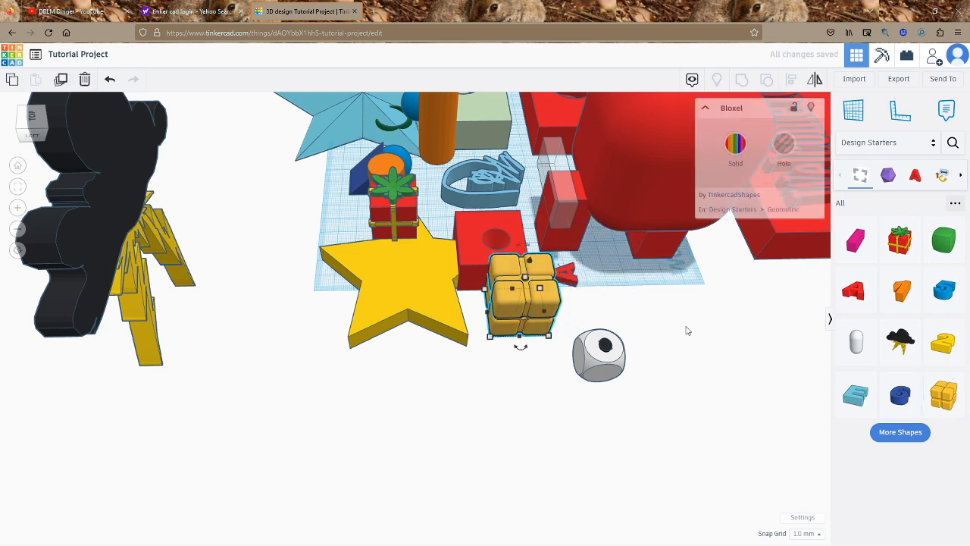
- Place the blue number 5, the orange number and the green Rounded box around the white dice and the workplane edge
left_click_drag(948, 288, 686, 314)
left_click_drag(902, 292, 638, 263)
left_click_drag(943, 236, 672, 427)
left_click(677, 438)
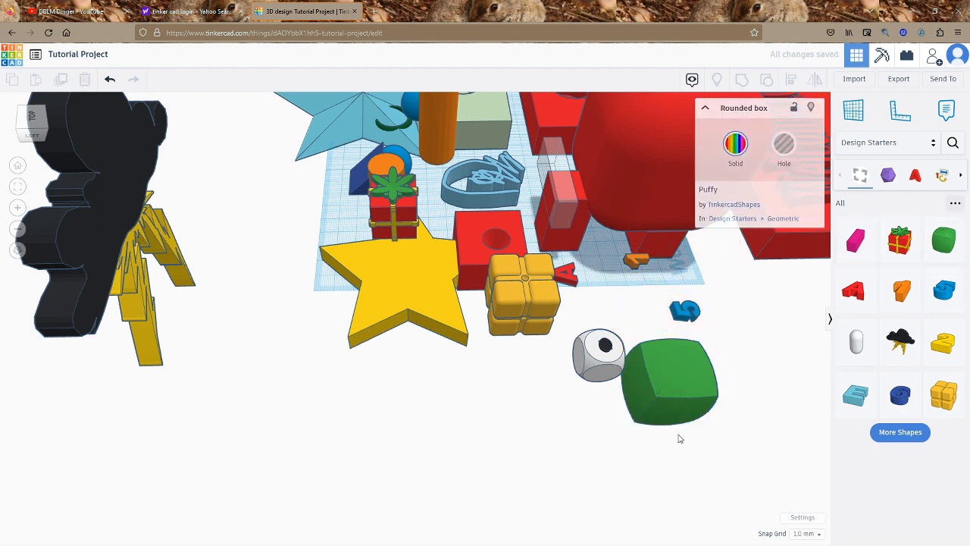
- Switch the shape library to the Creatures & Characters category
scroll(677, 438, "down", 2)
left_click(908, 143)
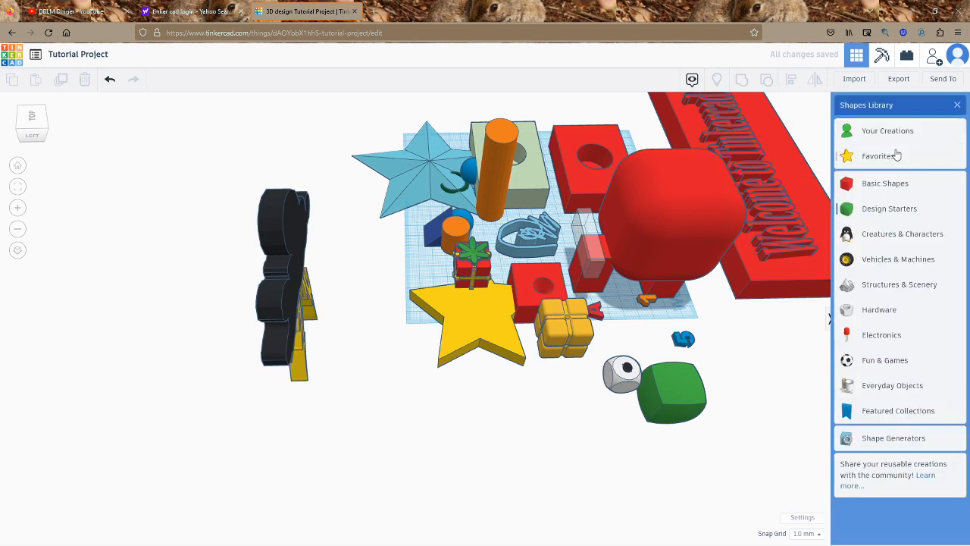
left_click(893, 235)
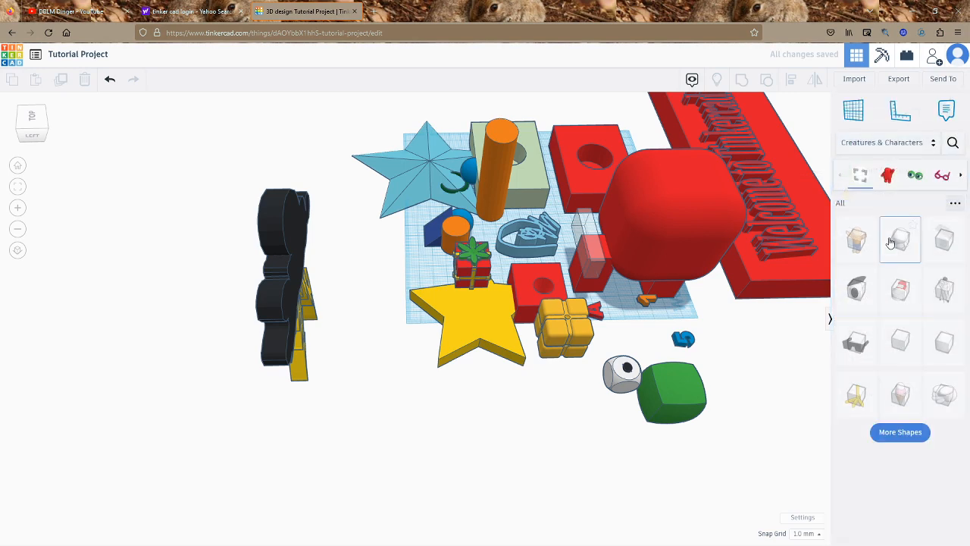
left_click(884, 146)
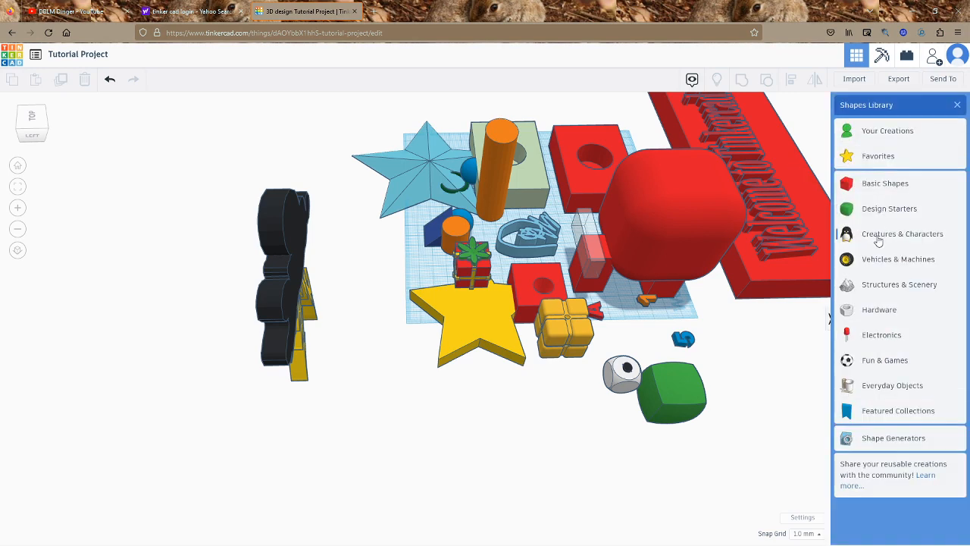
- Add the standing figure with arms up and place it in the hole of the large red box
left_click(739, 330)
right_click_drag(795, 267, 805, 305)
left_click(738, 288)
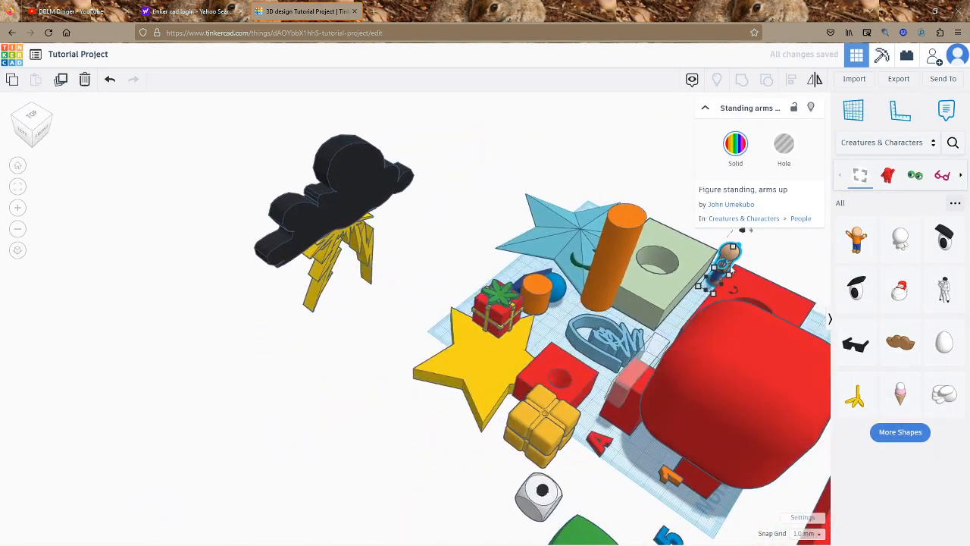
right_click_drag(750, 325, 821, 310)
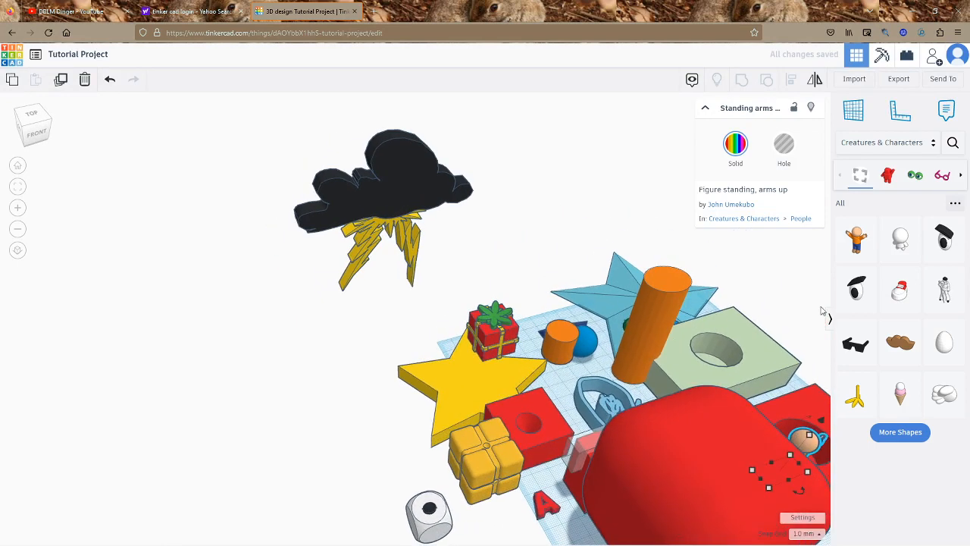
- Place the Blanky character on the pale green box and colour it yellow
left_click(891, 252)
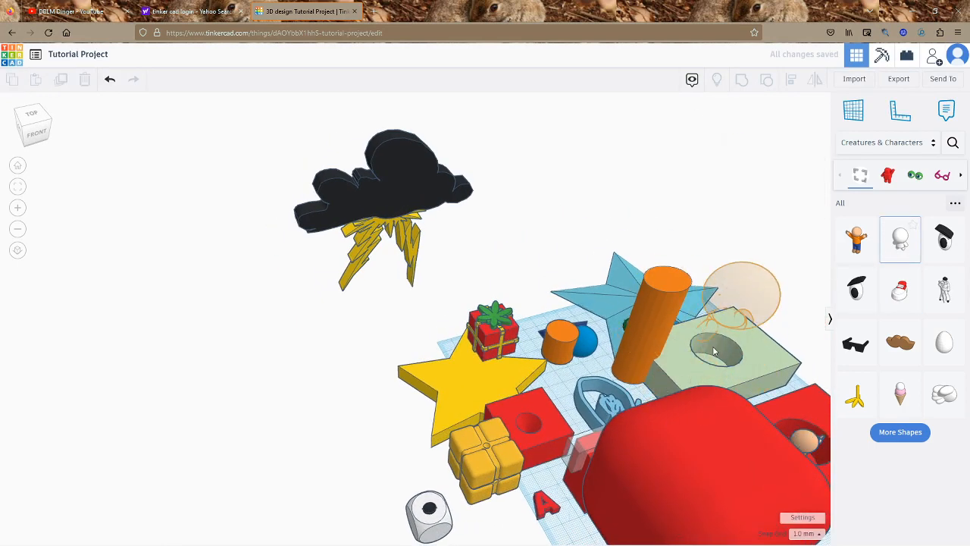
left_click(746, 304)
right_click_drag(746, 305, 576, 246)
left_click(736, 144)
left_click(762, 227)
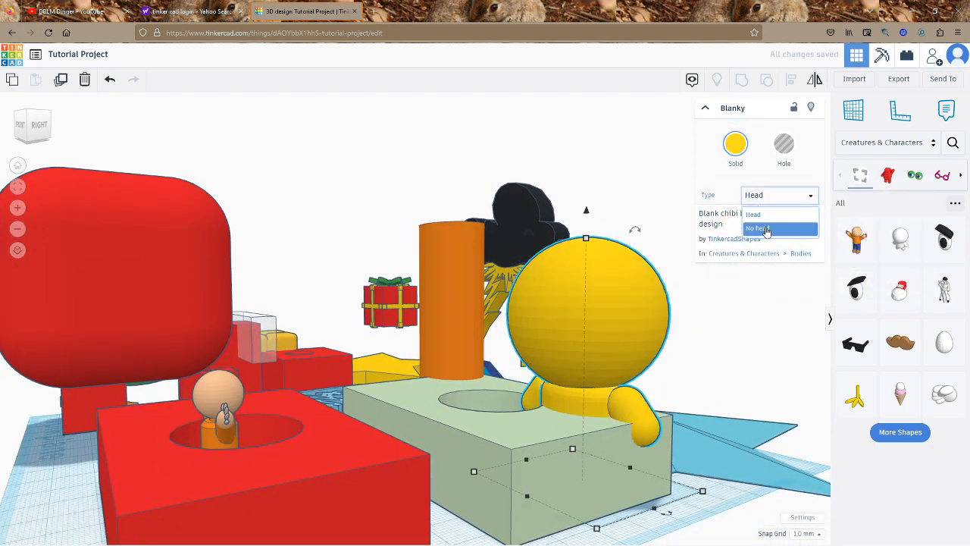
- Try the No head type on the yellow Blanky, and set it back to Head
left_click(766, 229)
left_click(776, 202)
left_click(772, 218)
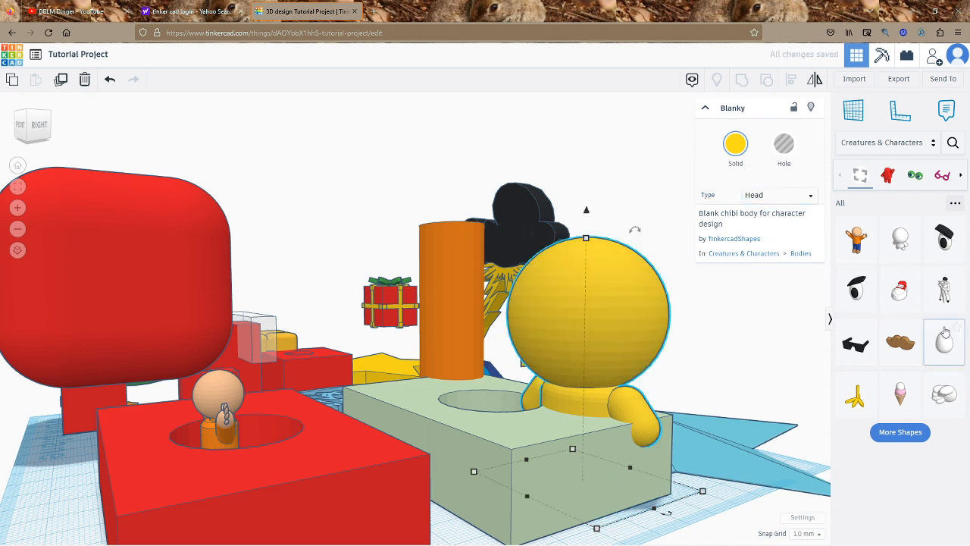
left_click_drag(745, 338, 771, 342)
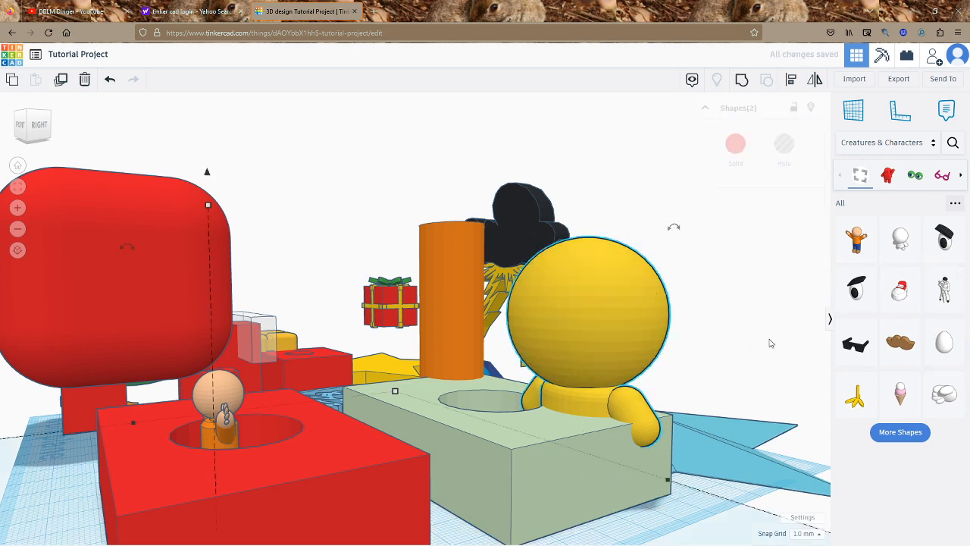
- Move the yellow Blanky off the pale green box, about 140 mm along one axis and 51 mm along the other
left_click_drag(625, 306, 738, 296)
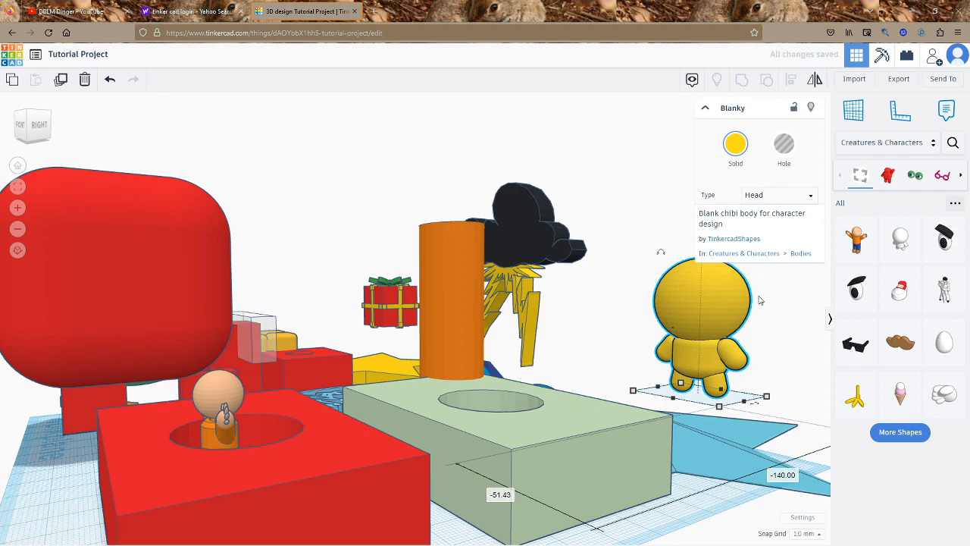
left_click(760, 301)
right_click_drag(760, 300, 803, 379)
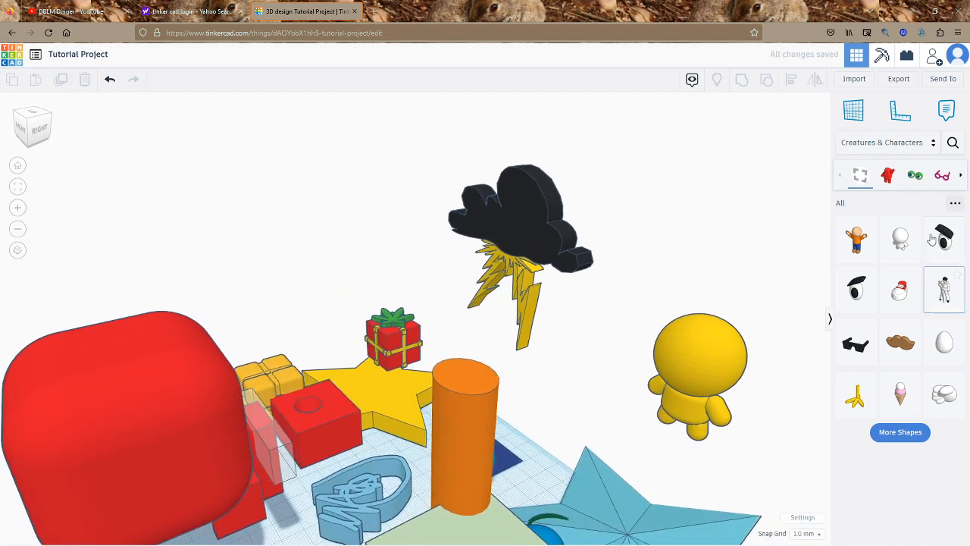
- Switch the shape library to Vehicles & Machines and add two Tire all terrain wheels beside the welcome sign
left_click(902, 144)
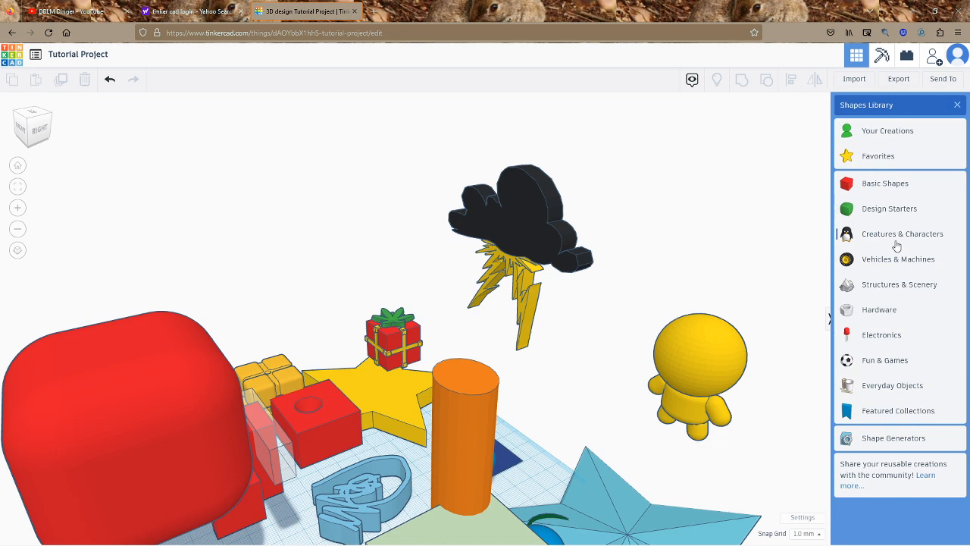
left_click(900, 260)
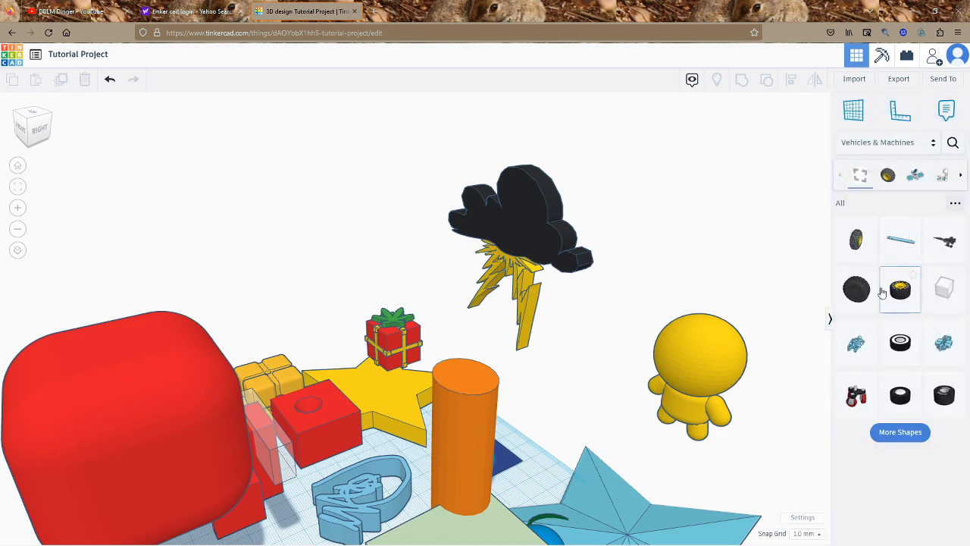
right_click_drag(583, 343, 807, 322)
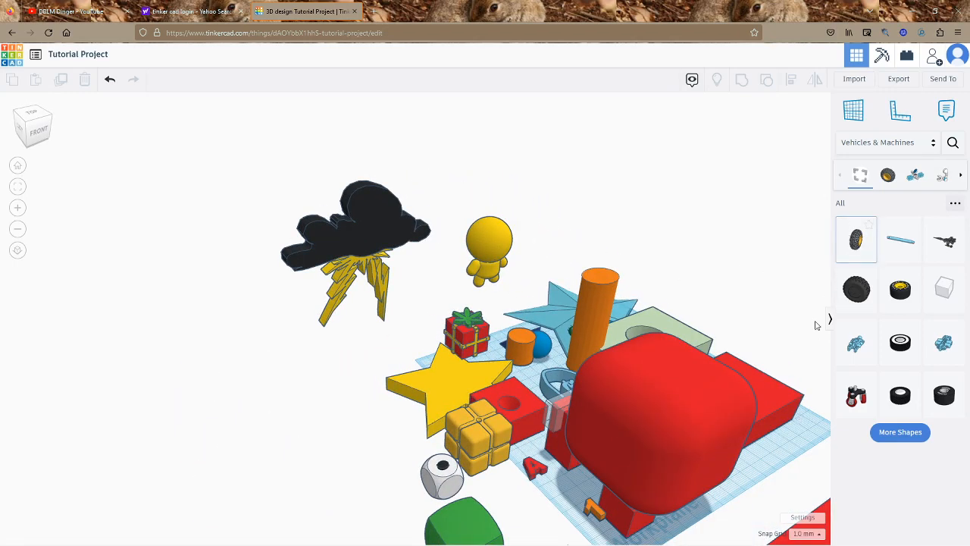
right_click_drag(816, 325, 594, 373)
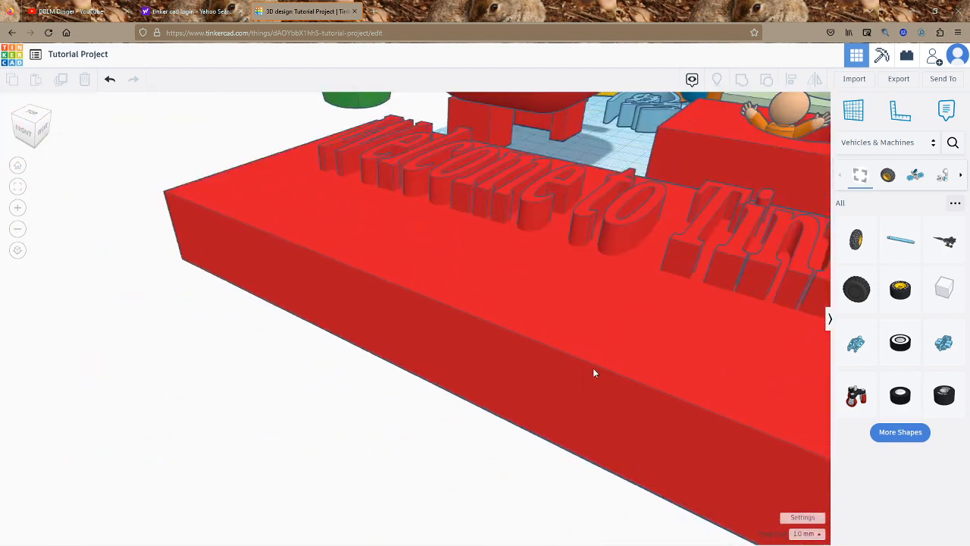
scroll(594, 373, "down", 5)
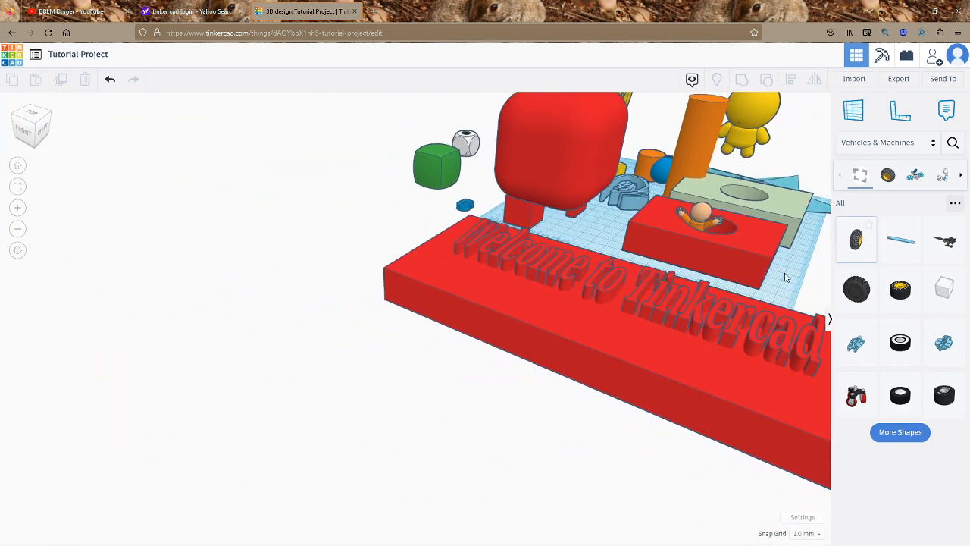
left_click_drag(870, 246, 594, 252)
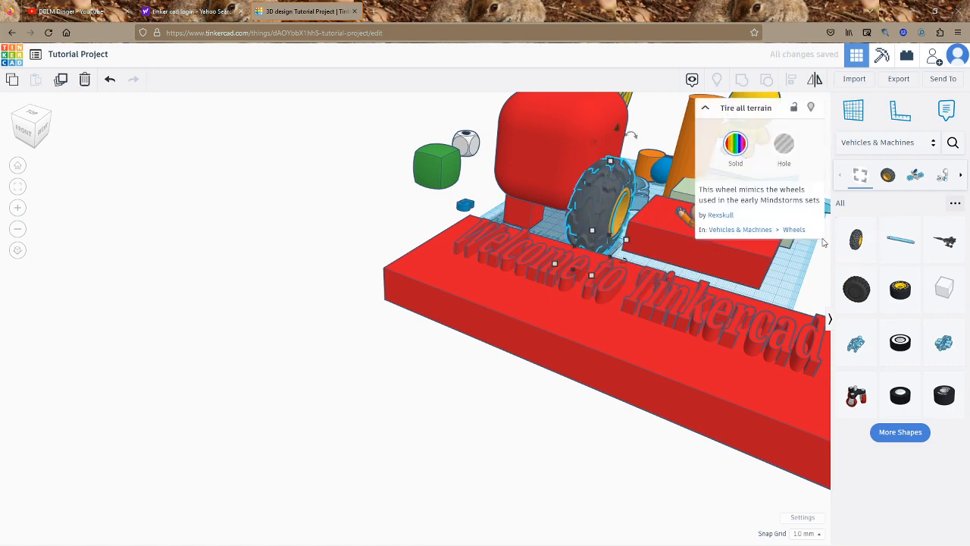
left_click_drag(868, 260, 682, 265)
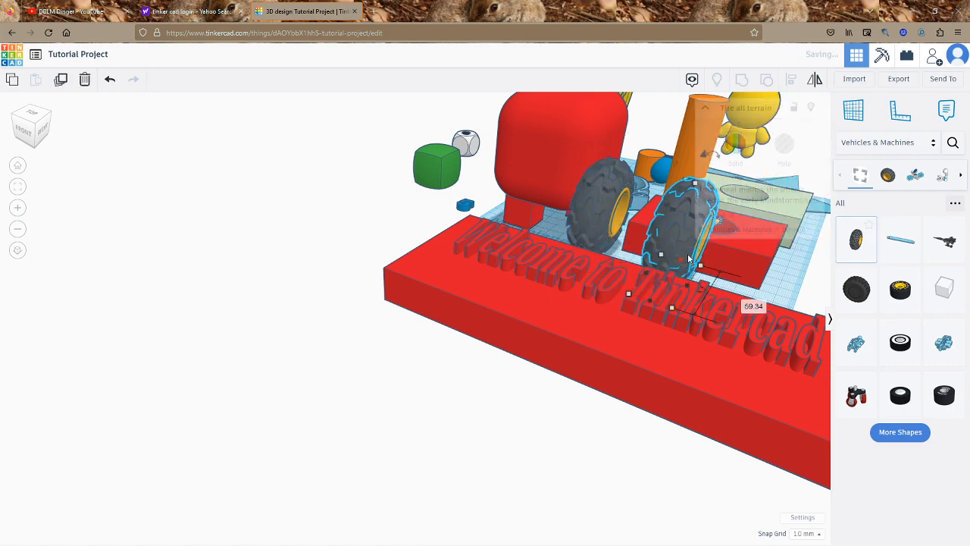
- Shift the second all-terrain tire by about 6 mm and 1 mm to line it up with the first tire
scroll(639, 261, "up", 2)
right_click_drag(638, 263, 411, 171)
left_click(412, 172)
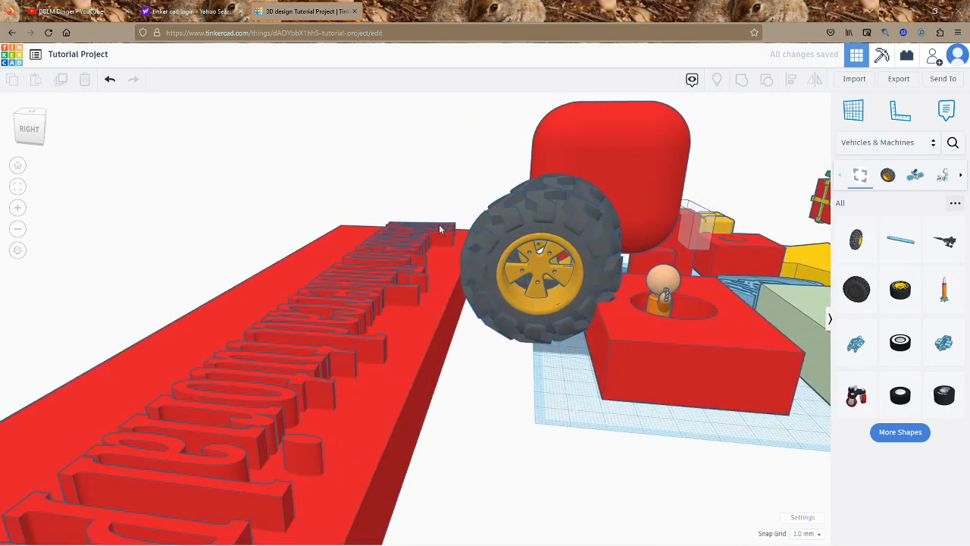
right_click_drag(440, 225, 451, 360)
left_click_drag(551, 425, 561, 432)
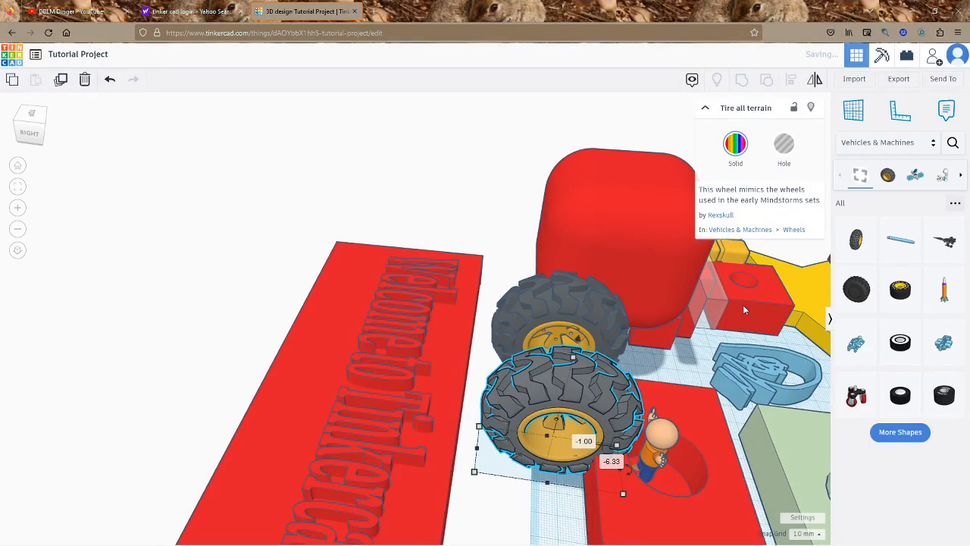
- Add a red box from Basic Shapes on top of the two tires and stretch it to about 83 by 56 mm
left_click(902, 144)
left_click(887, 189)
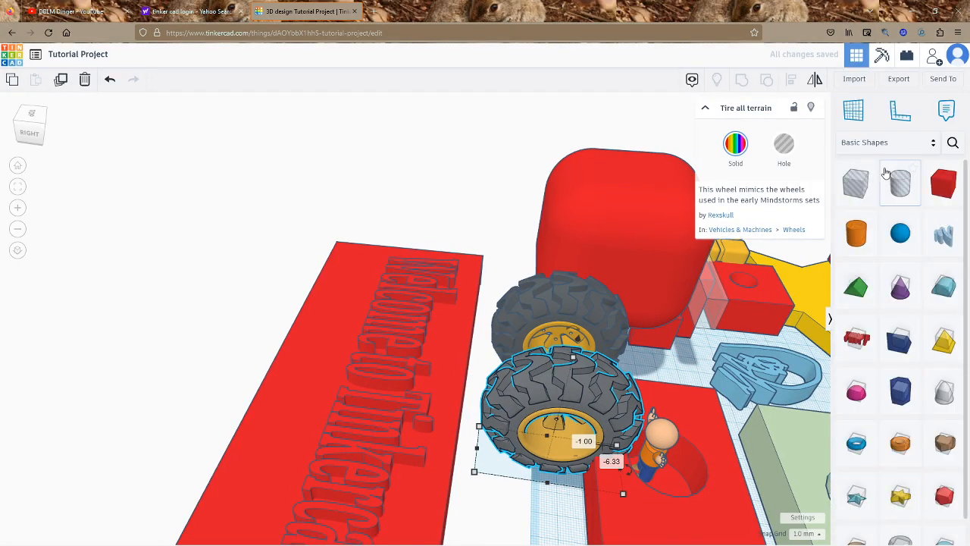
left_click(635, 362)
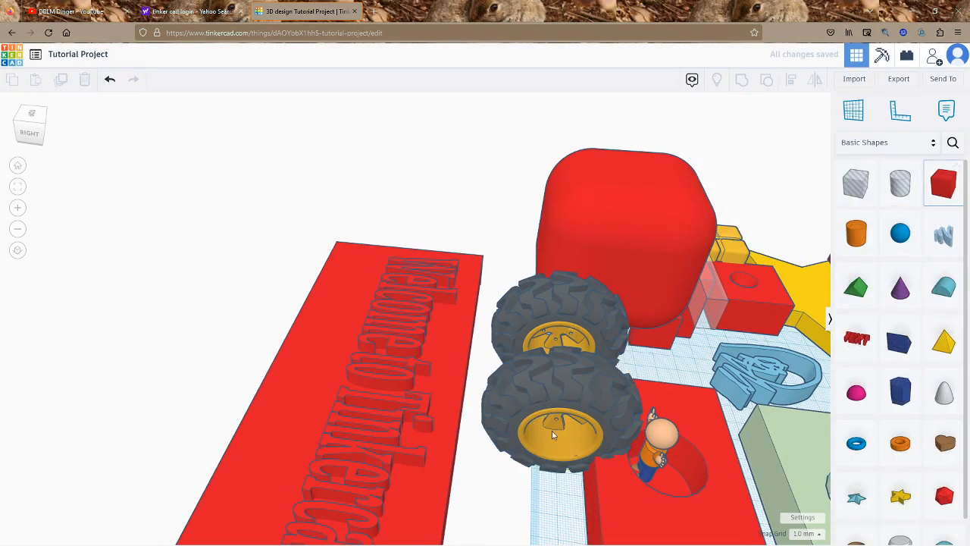
left_click(552, 435)
left_click_drag(553, 432, 580, 257)
left_click_drag(442, 394, 370, 365)
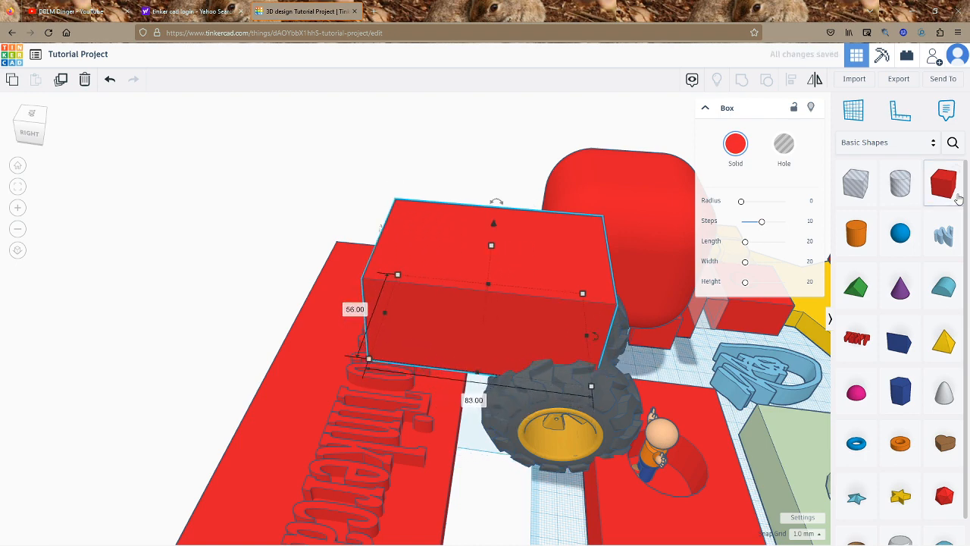
- Add a second red box on top of the first, about 76 mm long, and widen it over most of the lower box
left_click(955, 194)
left_click(516, 401)
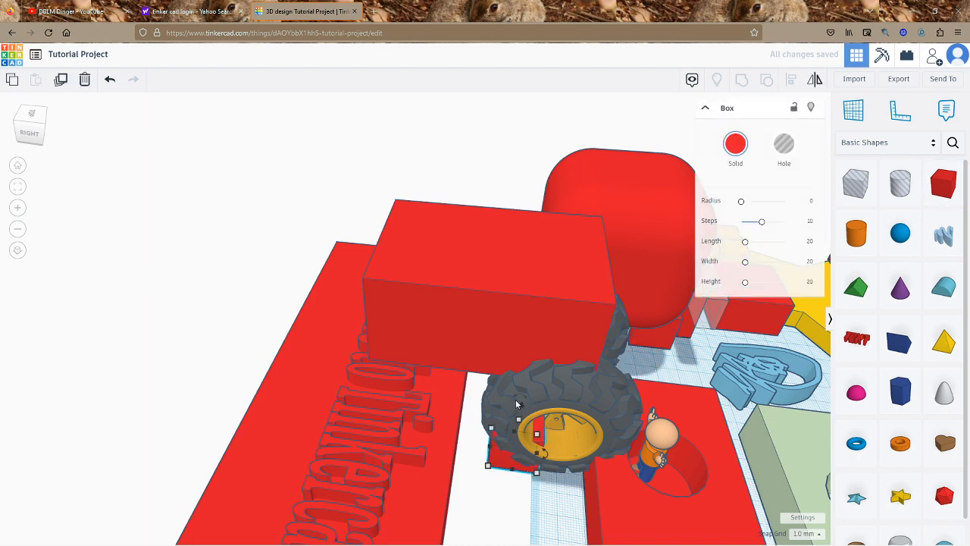
left_click_drag(520, 407, 561, 291)
right_click_drag(561, 291, 507, 162)
left_click_drag(501, 149, 517, 158)
right_click_drag(517, 158, 396, 278)
right_click_drag(405, 243, 588, 246)
left_click_drag(588, 246, 560, 253)
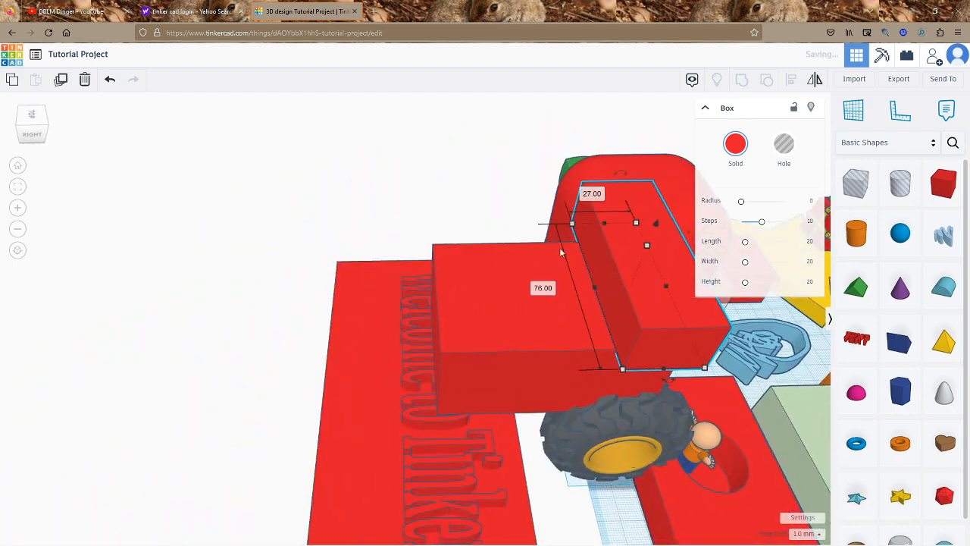
left_click_drag(597, 288, 534, 297)
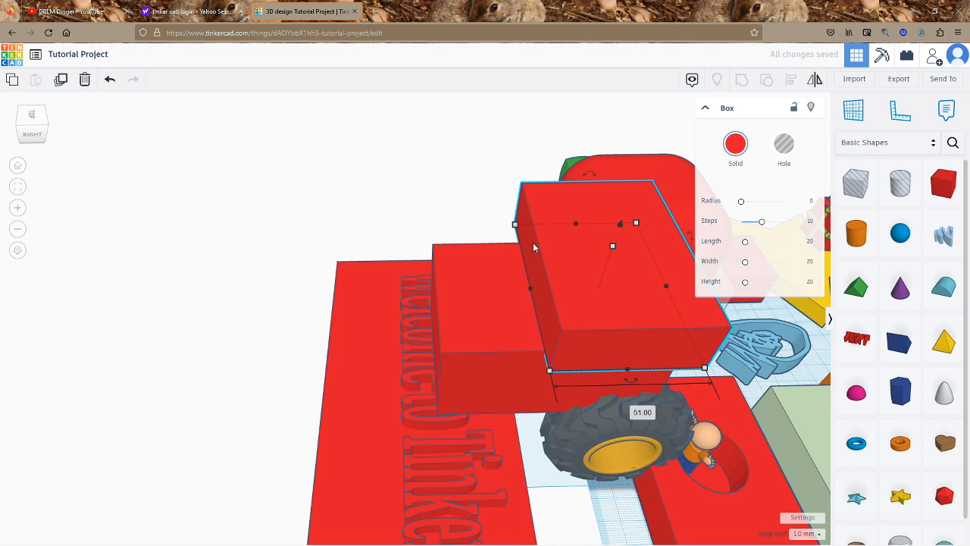
left_click_drag(530, 291, 462, 300)
left_click(411, 205)
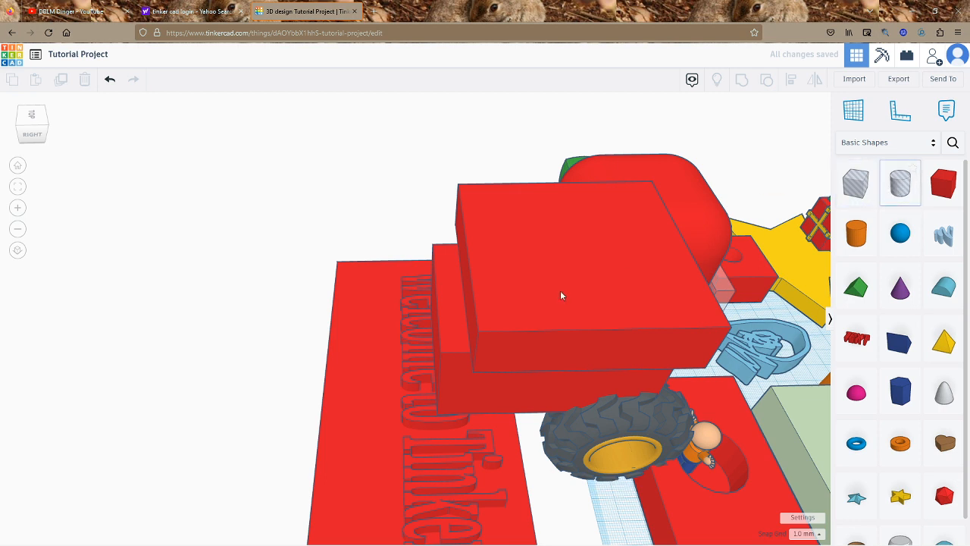
- Add a cylinder hole along the upper box's edge facing the sign, rotate it about 91° and stretch it to 88 mm
left_click_drag(366, 452, 478, 272)
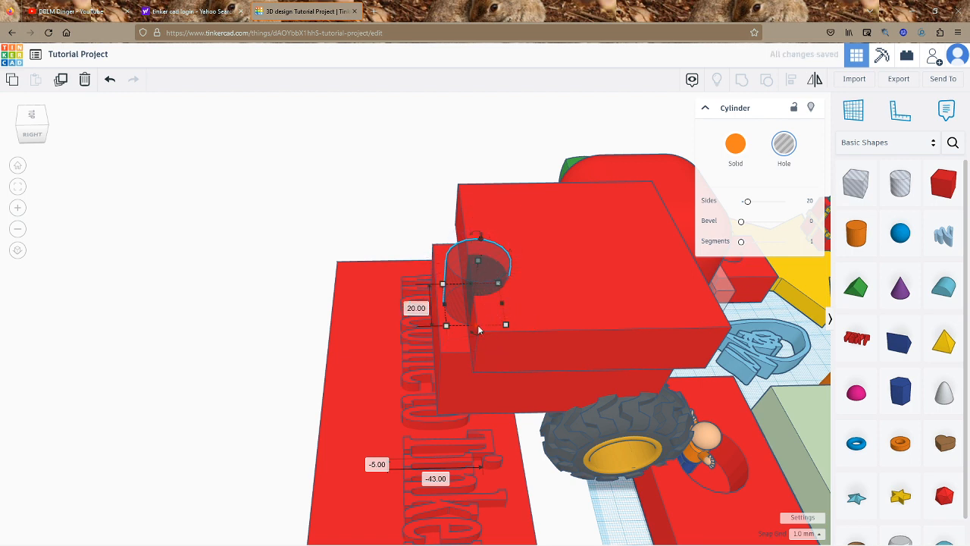
left_click_drag(476, 235, 395, 306)
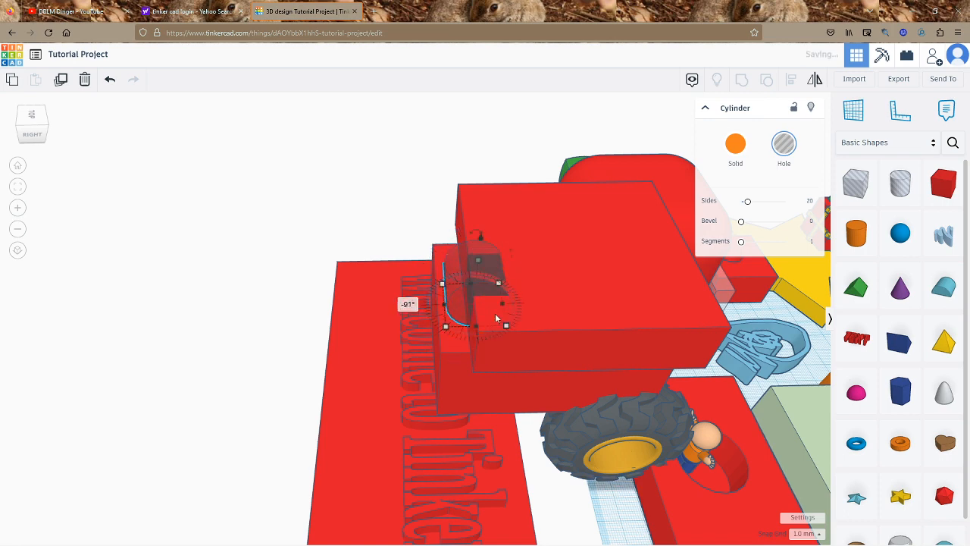
mouse_move(481, 287)
left_mouse_down()
mouse_move(478, 319)
mouse_move(497, 328)
mouse_move(486, 271)
mouse_move(490, 297)
left_mouse_up()
left_click_drag(530, 363, 538, 359)
left_click_drag(487, 315, 473, 197)
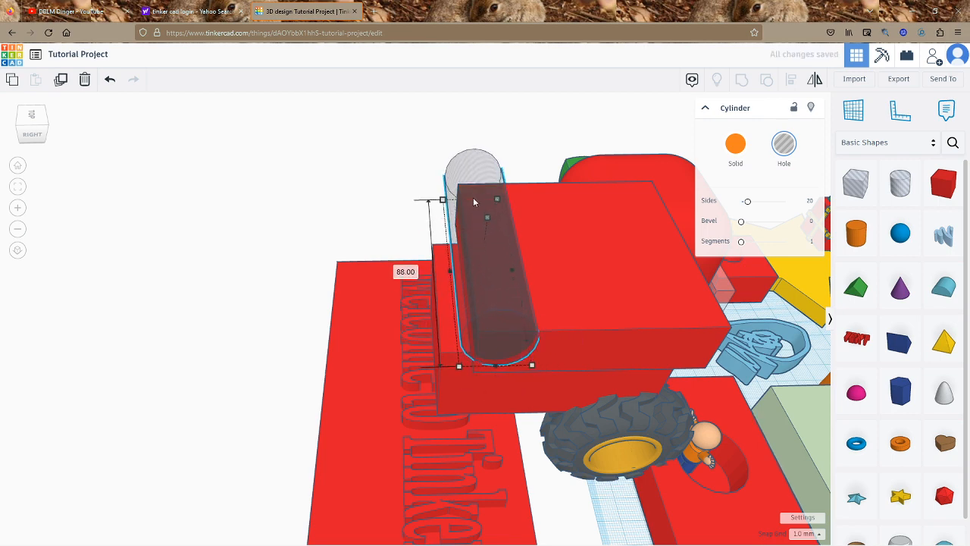
left_click(379, 179)
- Try to group the cylinder hole with the red boxes, and ungroup them again
left_click_drag(524, 279, 524, 279)
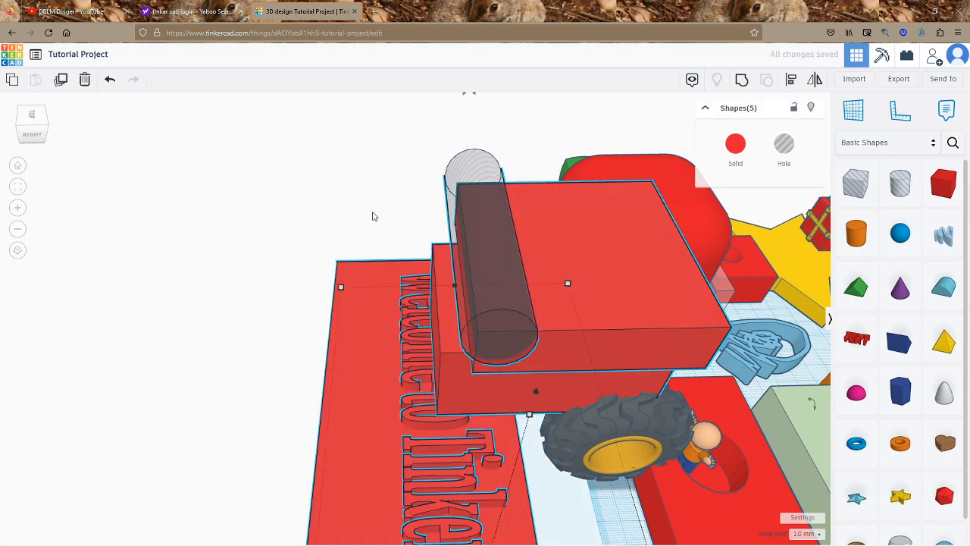
left_click(373, 215)
right_click_drag(409, 224, 661, 427)
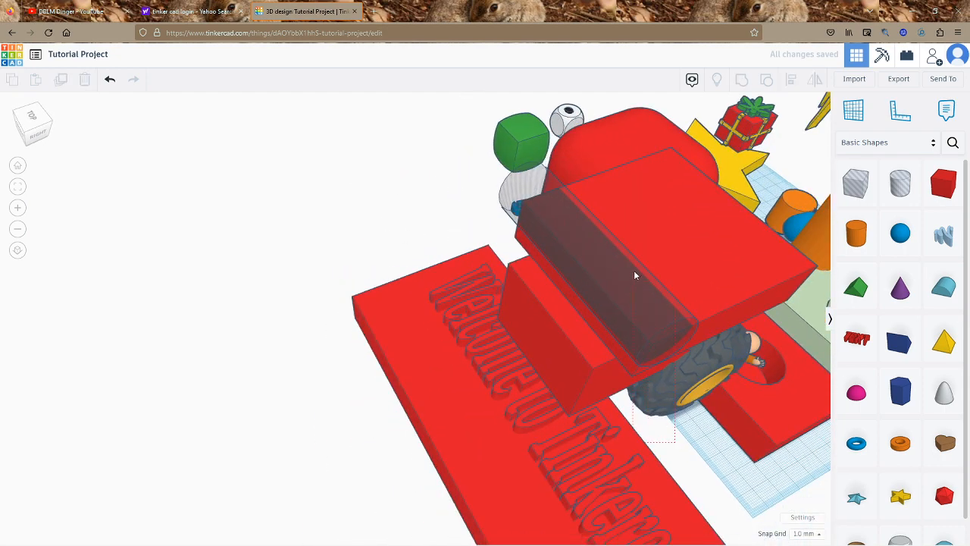
left_click_drag(634, 271, 636, 272)
key("ctrl+g")
left_click_drag(592, 359, 635, 312)
key("ctrl+z")
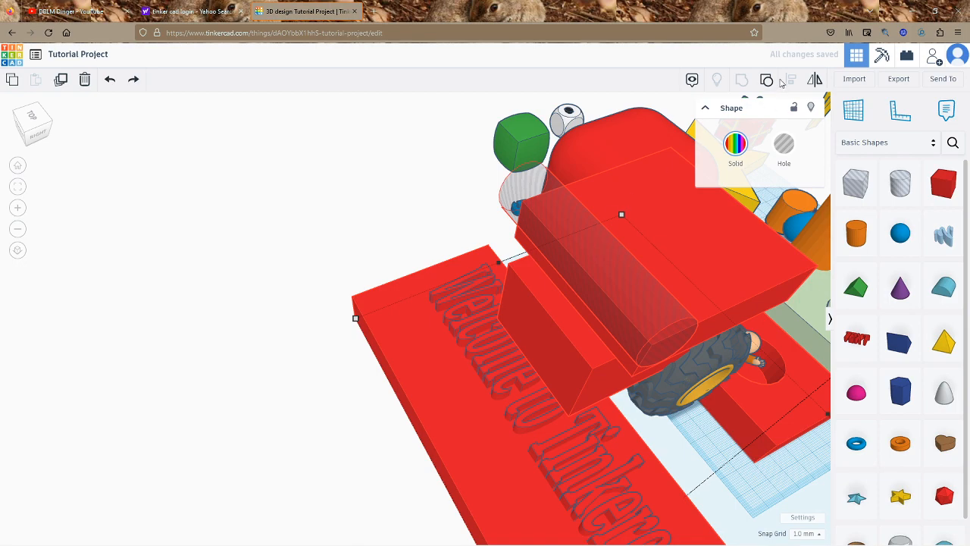
right_click_drag(622, 227, 564, 463)
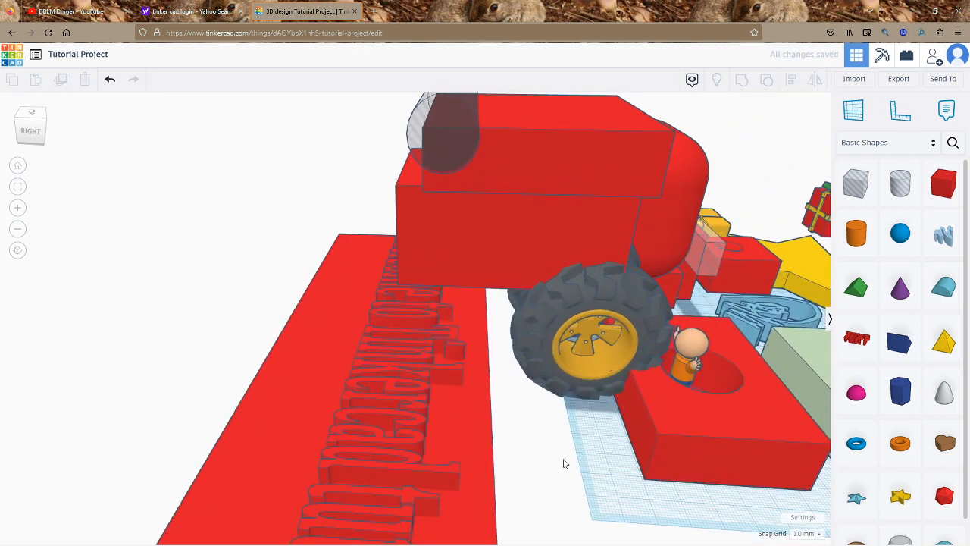
- Group the red boxes above the tires without the cylinder hole
left_click(537, 134)
left_click(579, 429)
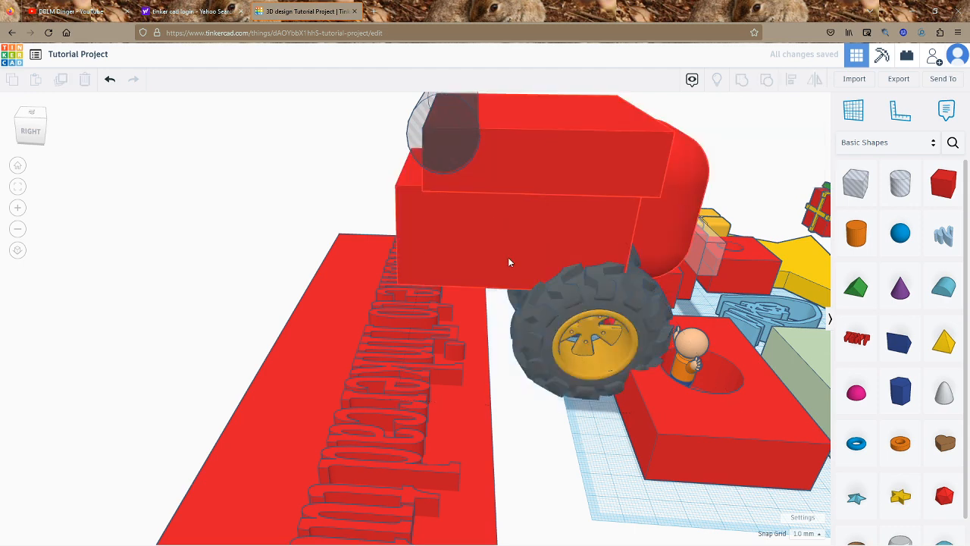
left_click_drag(433, 139, 469, 157)
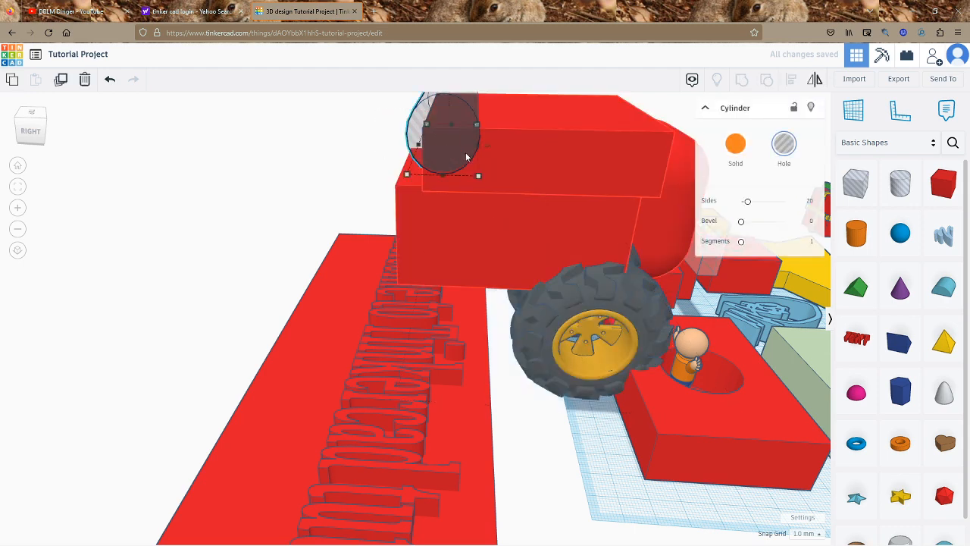
left_click(361, 141)
left_click_drag(492, 179, 493, 182)
left_click(331, 154)
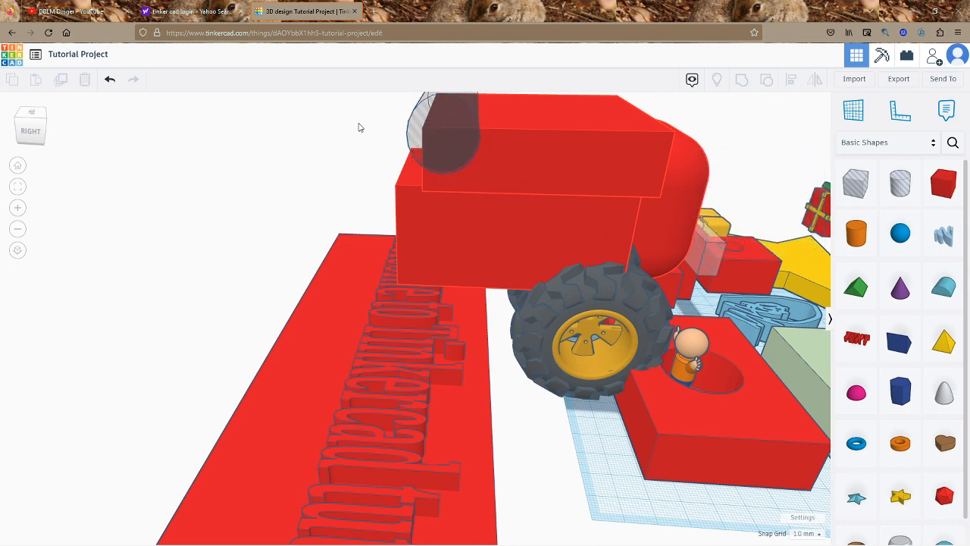
- Try to group the cylinder hole with the red boxes and tires, and undo the last move of the group
left_click_drag(560, 201, 559, 201)
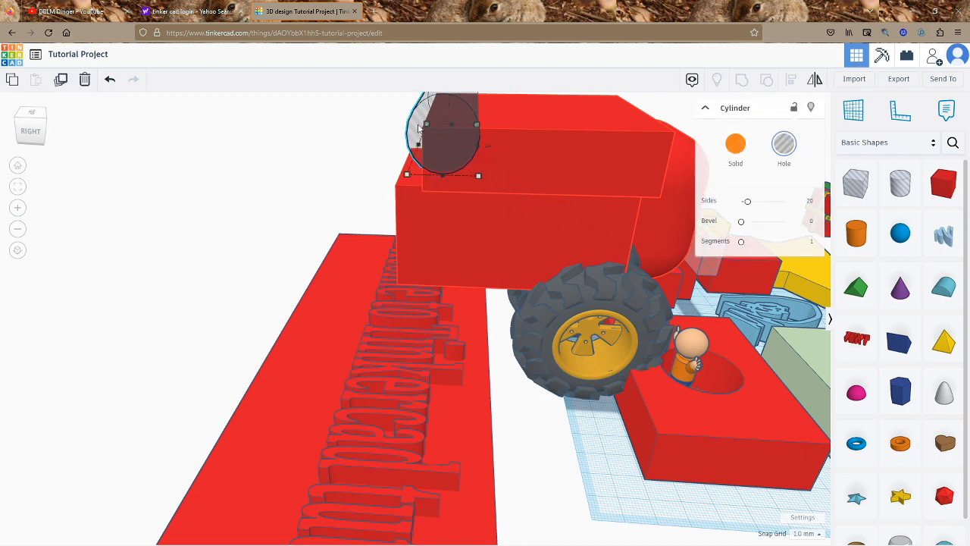
left_click_drag(574, 426, 558, 266)
left_click_drag(532, 89, 479, 101)
key("ctrl+g")
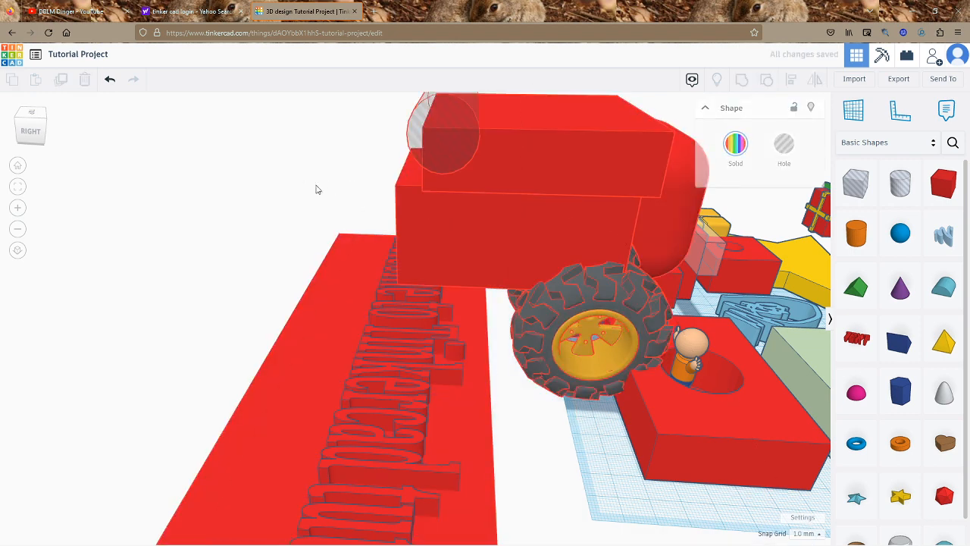
left_click_drag(527, 190, 743, 199)
key("ctrl+z")
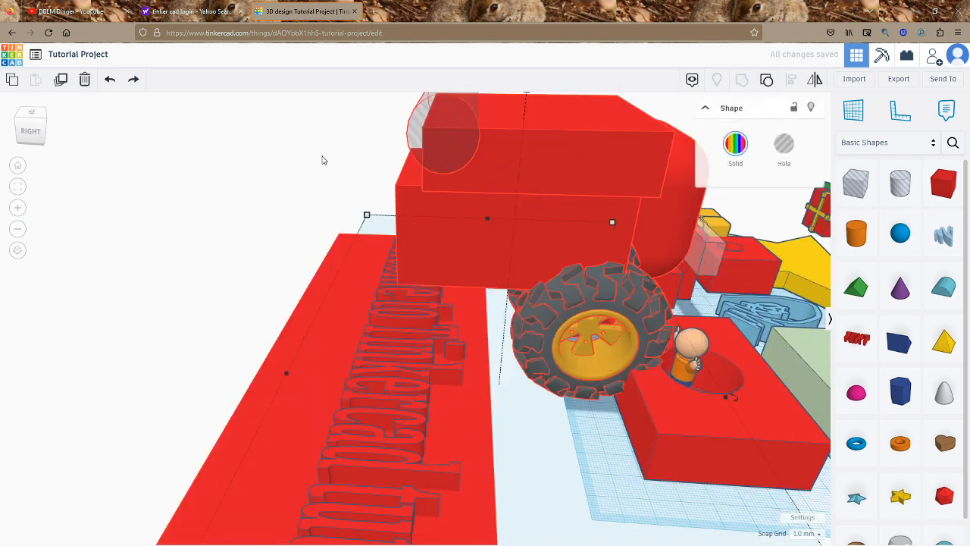
- Undo the trial move of the grouped vehicle and separate the group into its parts
right_click_drag(398, 144, 628, 200)
key("ctrl+z")
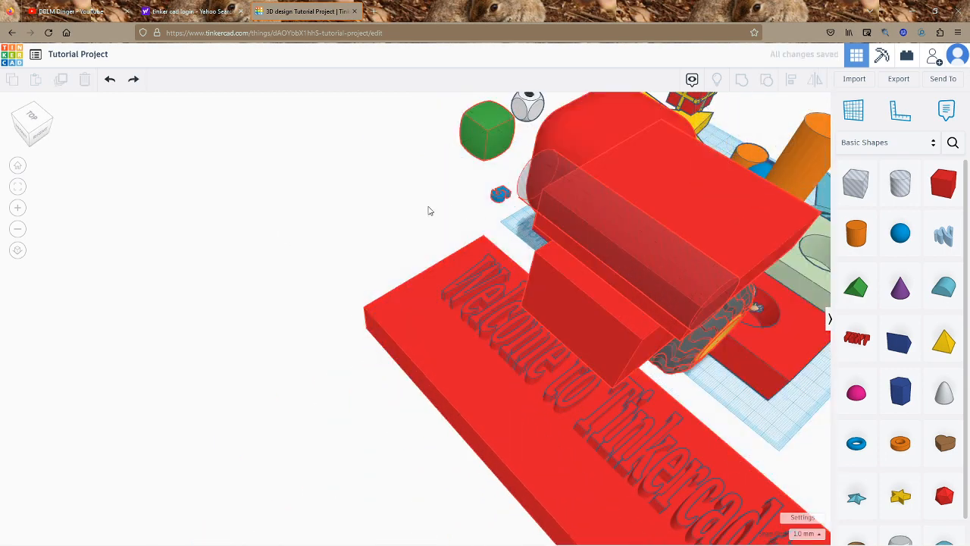
left_click(646, 221)
right_click_drag(327, 216, 523, 307)
left_click_drag(524, 326, 631, 232)
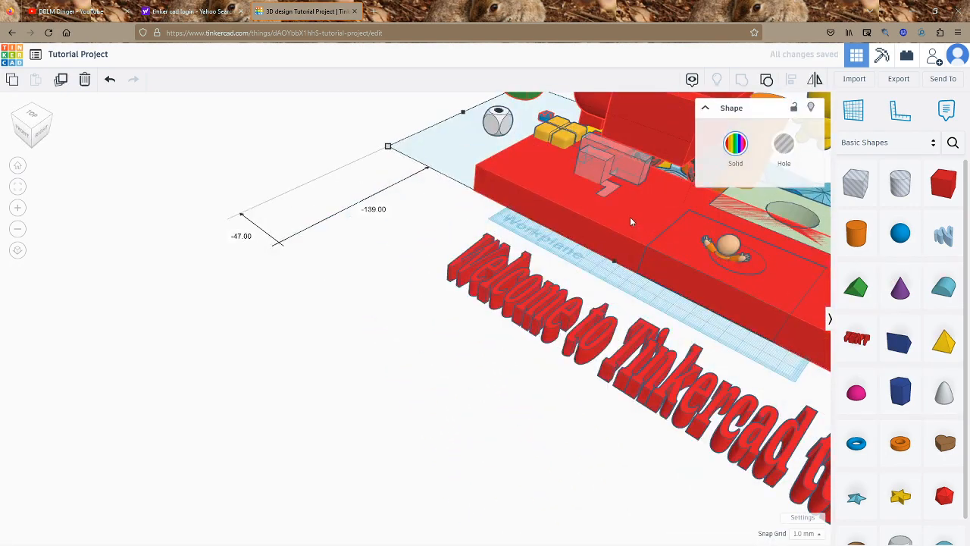
key("ctrl+z")
left_click(766, 80)
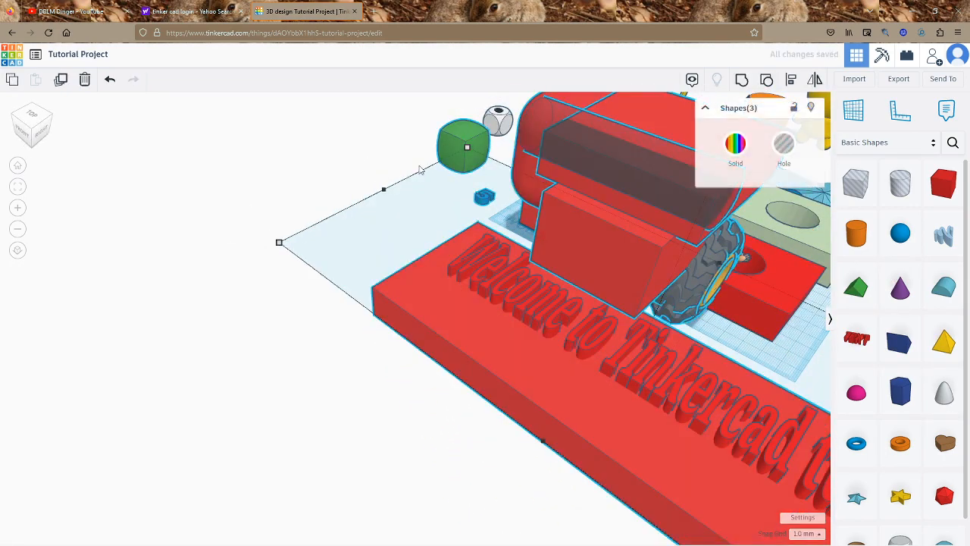
- Move the cylinder hole away from the red boxes and back into them, and clear the selection
left_click(791, 345)
left_click_drag(660, 178, 613, 295)
left_click(359, 209)
right_click_drag(417, 240, 466, 276)
scroll(468, 275, "down", 1)
left_click_drag(615, 251, 700, 160)
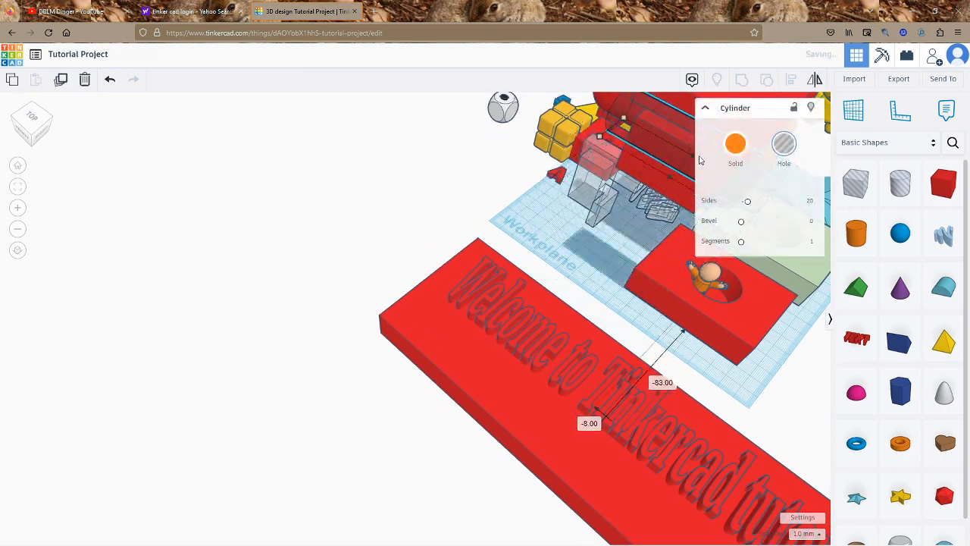
left_click(389, 232)
- Review the whole design from the front and the side, and look through the categories of the shape library
right_click_drag(389, 232, 877, 366)
right_click_drag(476, 366, 395, 110)
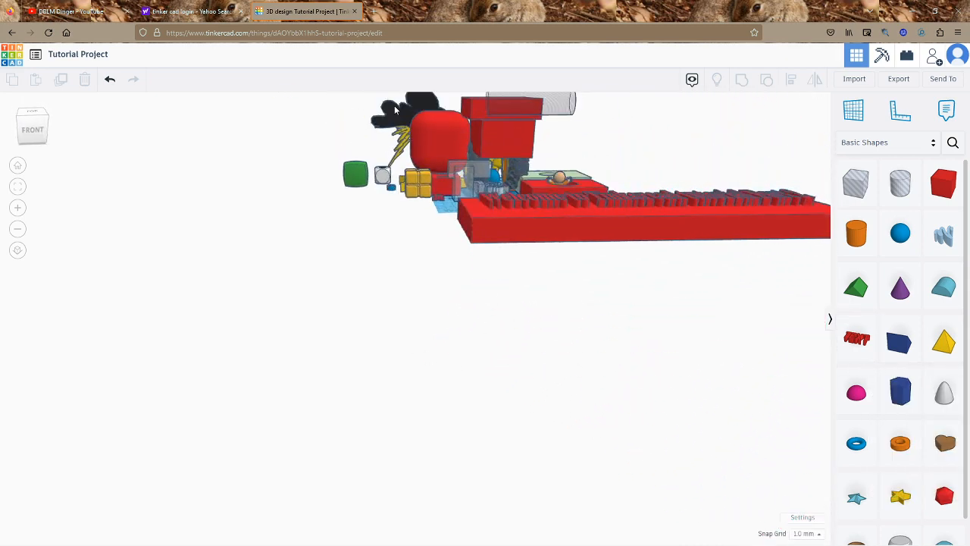
left_click(891, 146)
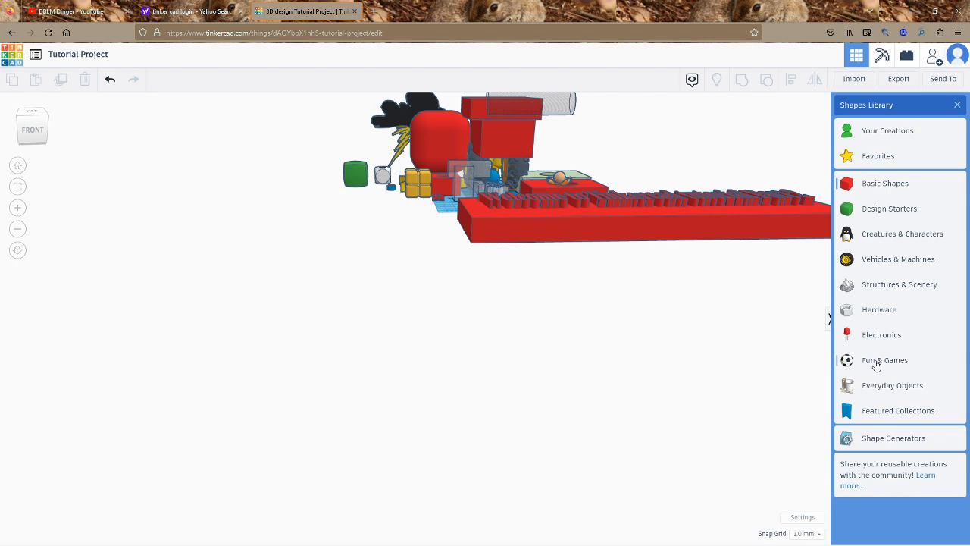
right_click_drag(571, 288, 721, 290)
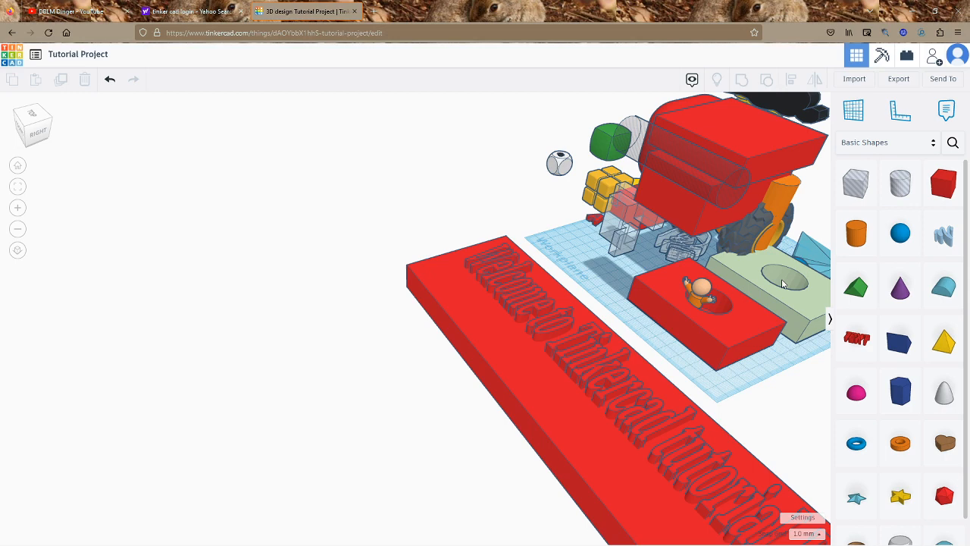
- Review the export options for downloading everything in the design and for 3D printing, and close them without exporting
left_click(898, 79)
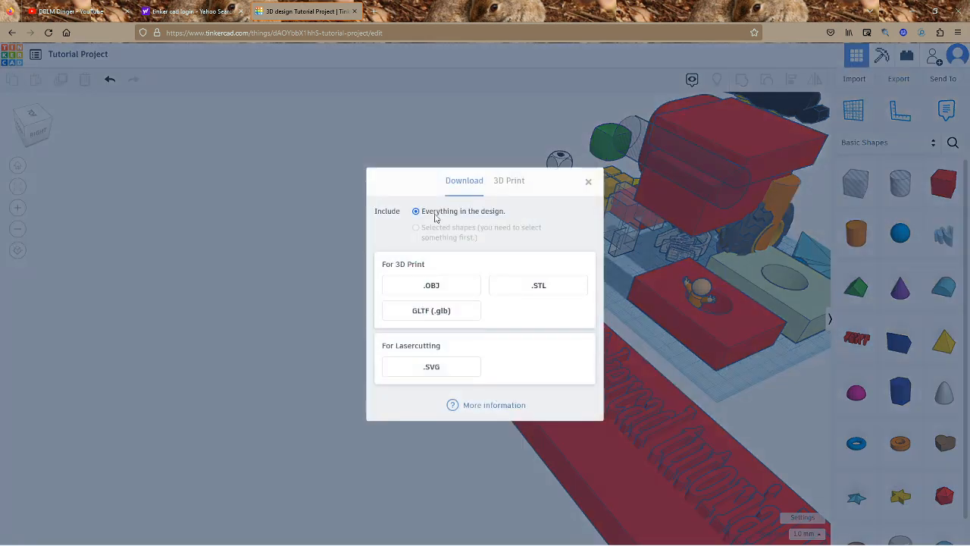
left_click(507, 182)
left_click(589, 153)
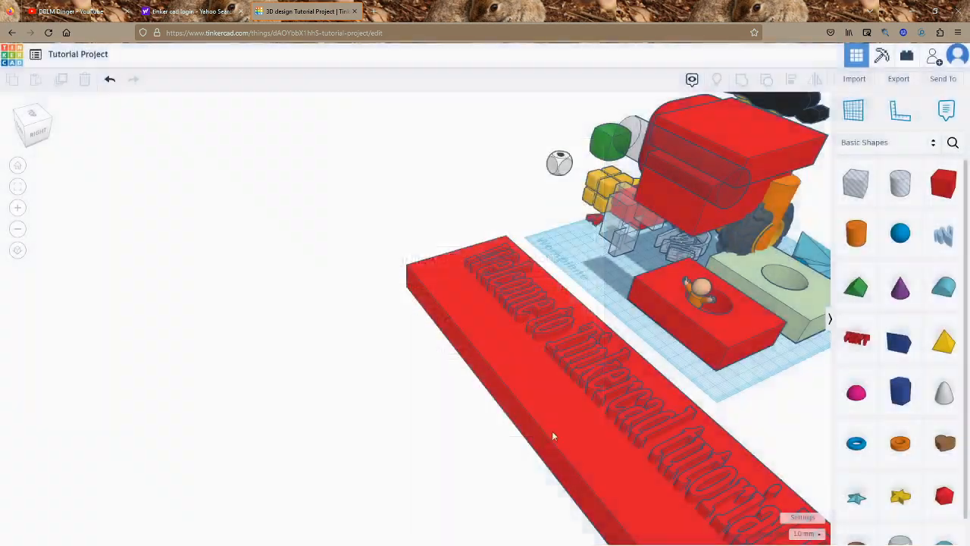
left_click(641, 537)
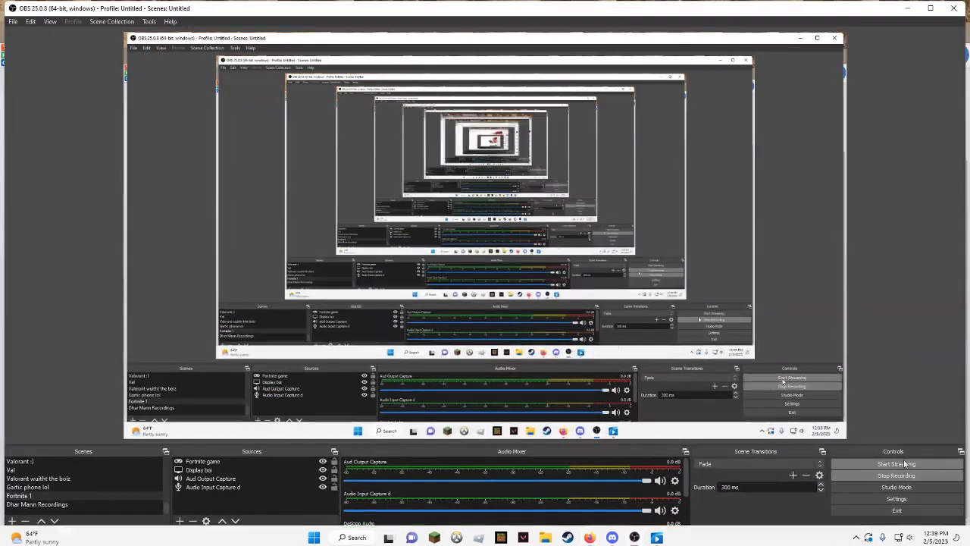